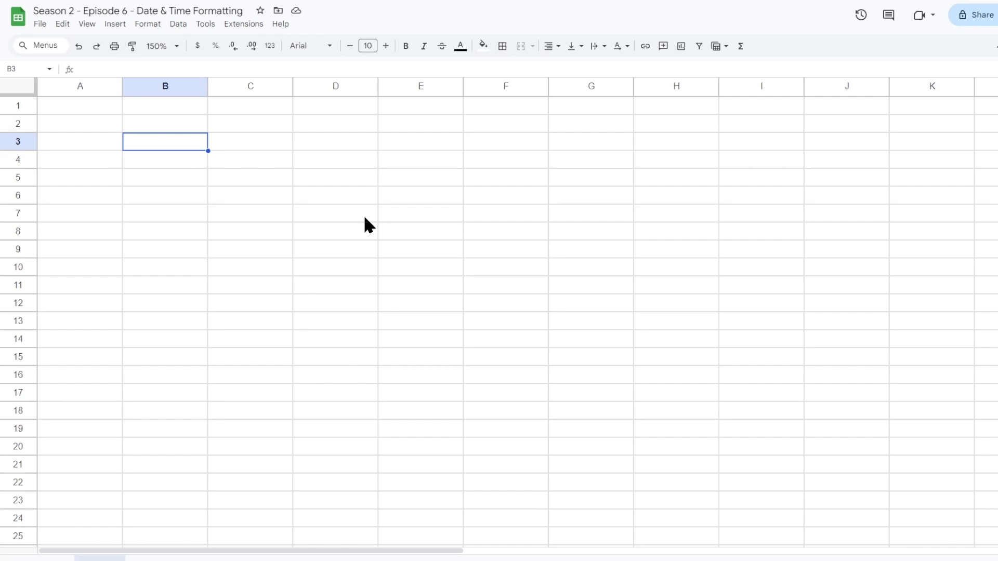
# Enter the date 12/25/2024 in cell B3 and reopen the cell to view its calendar date picker.
pyautogui.write('12/')
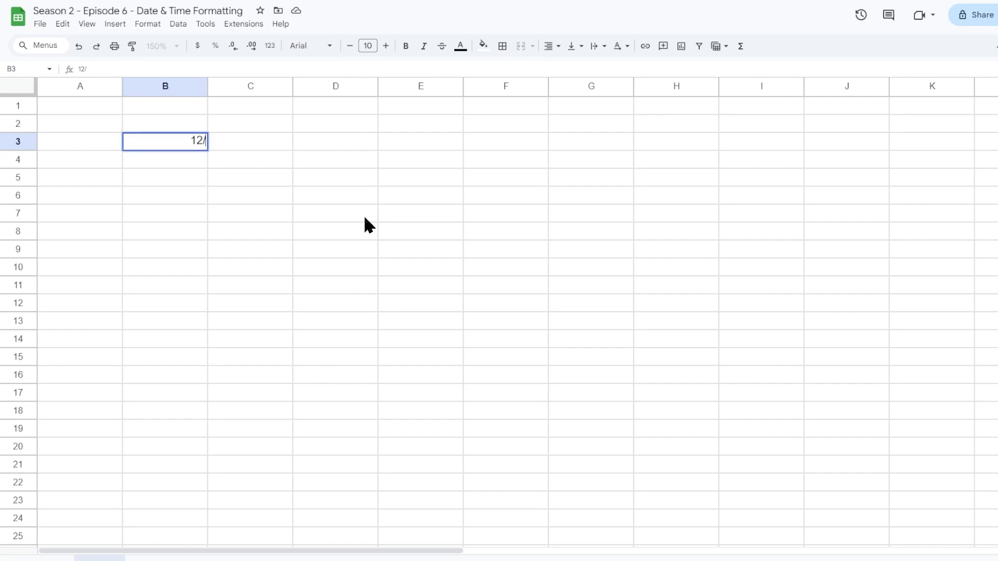
pyautogui.write('25/2024')
pyautogui.press('Left')
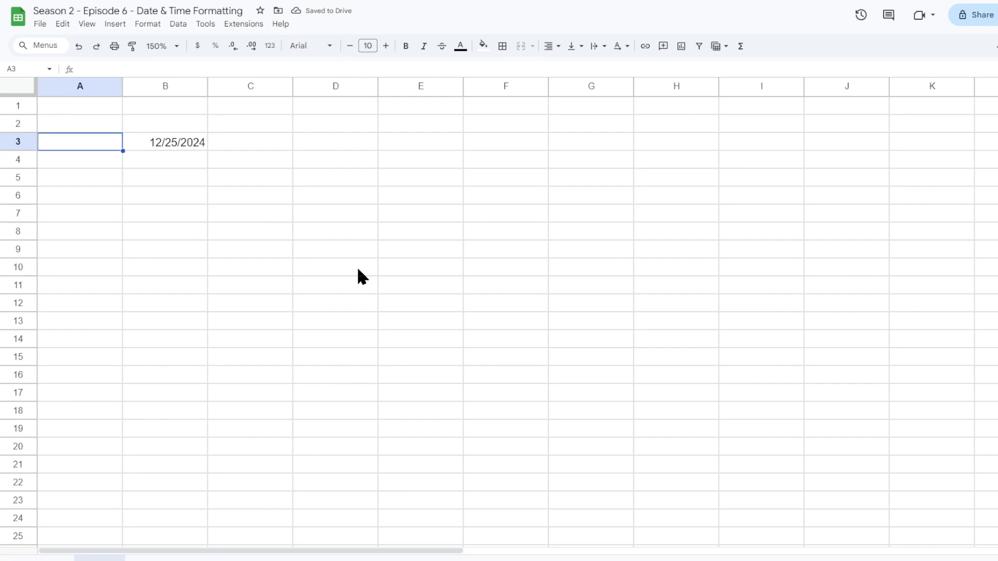
pyautogui.click(189, 164)
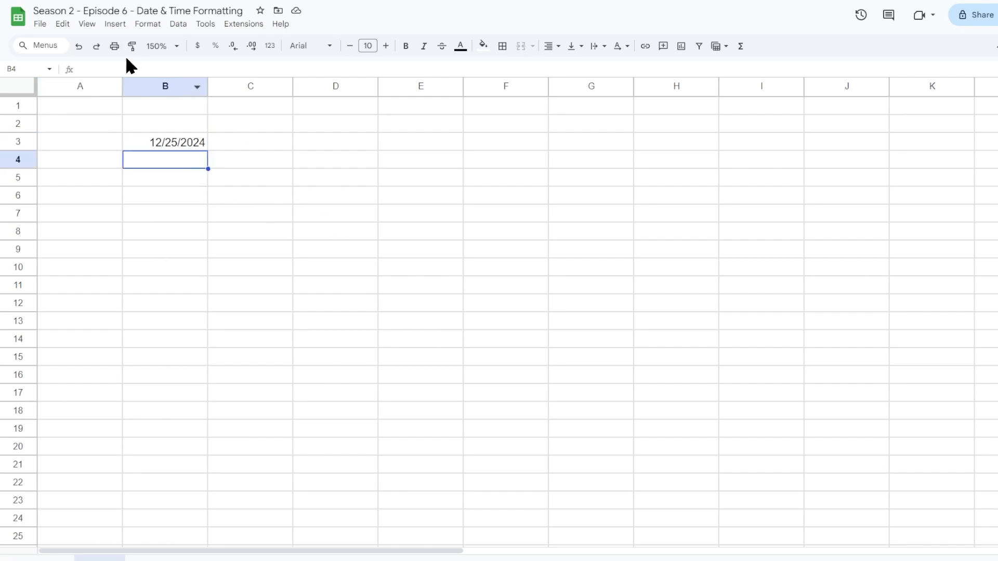
pyautogui.doubleClick(190, 144)
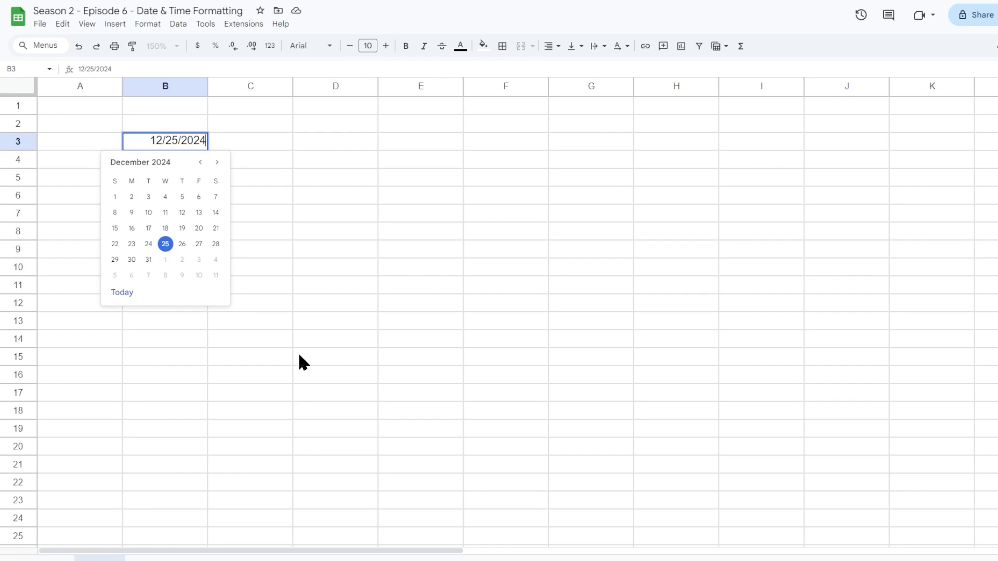
# Enter the day-first date 25/12/2024 in cell C3.
pyautogui.click(254, 144)
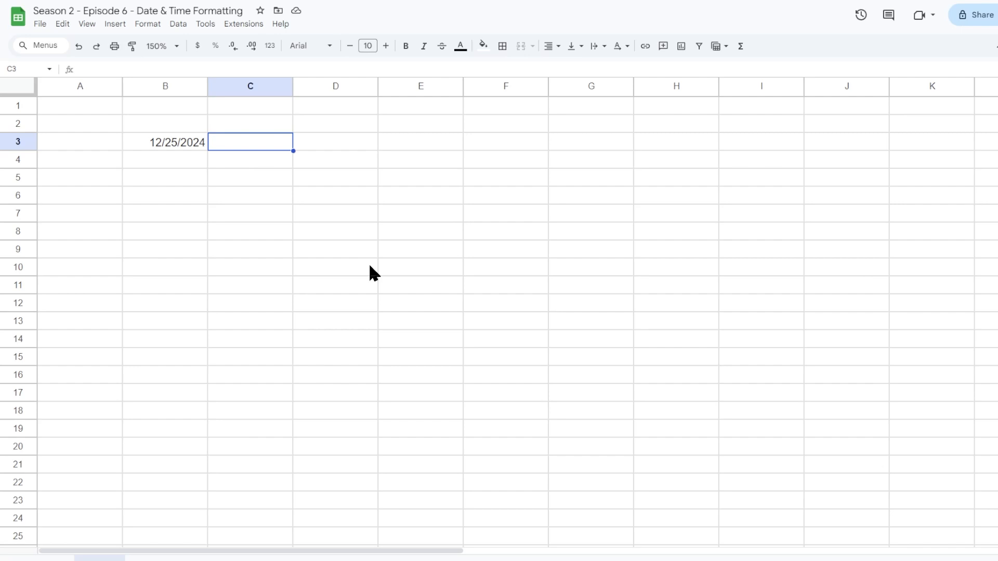
pyautogui.write('25/12')
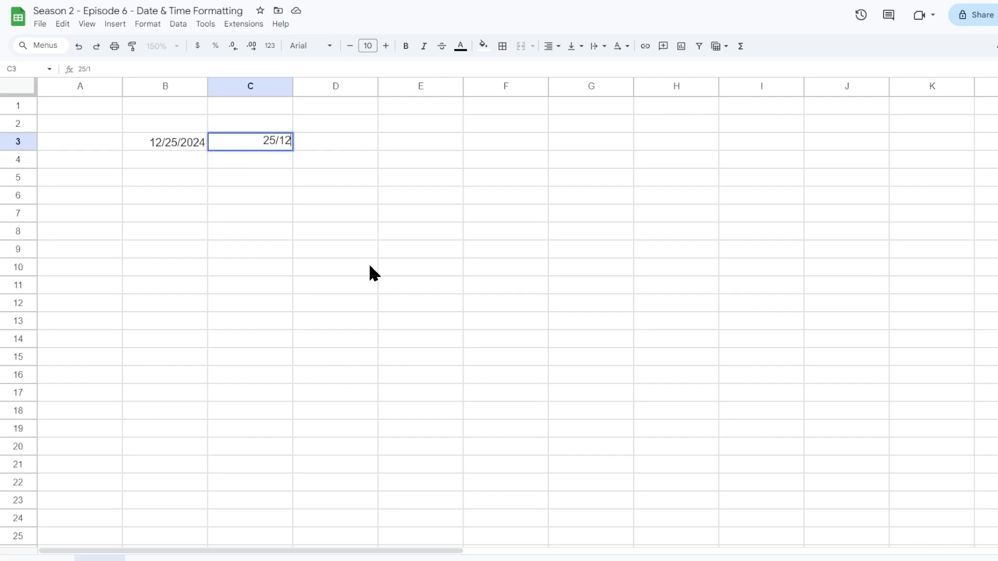
pyautogui.write('/2024')
pyautogui.press('Return')
pyautogui.click(271, 130)
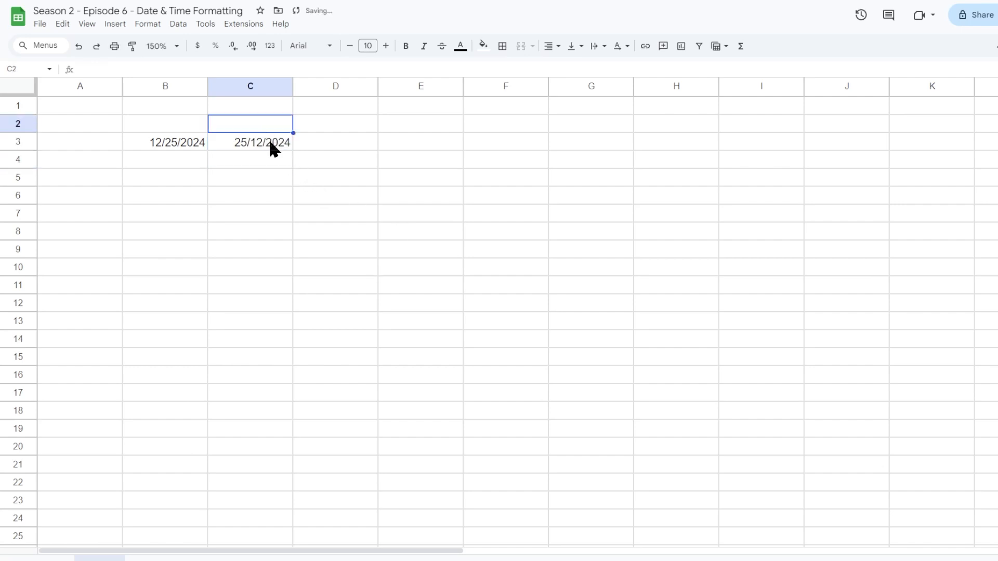
# Check whether the entry in C3 opens a calendar date picker, and clear the cell.
pyautogui.doubleClick(270, 142)
pyautogui.click(277, 177)
pyautogui.click(262, 143)
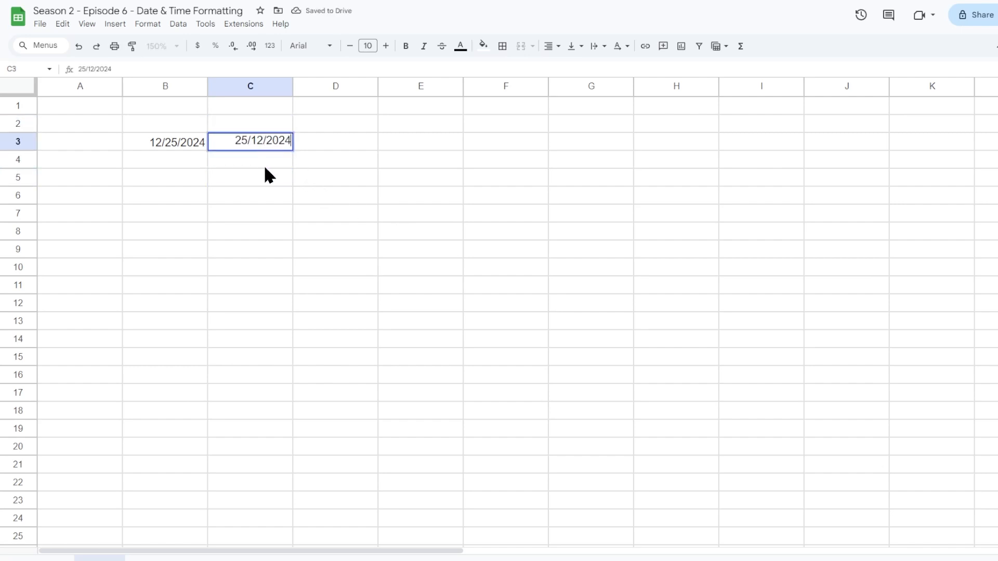
pyautogui.click(262, 172)
pyautogui.click(249, 141)
pyautogui.click(263, 176)
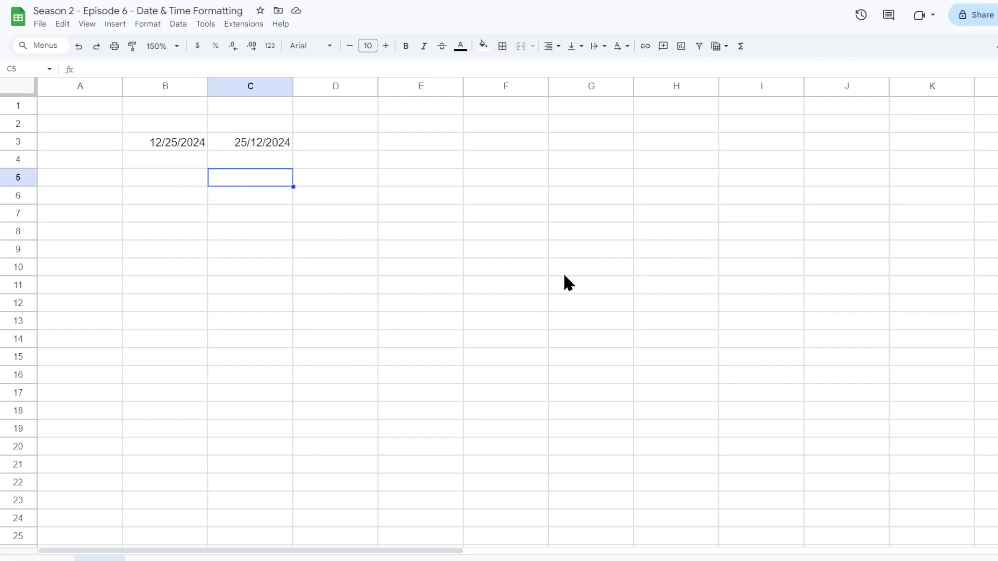
pyautogui.click(257, 146)
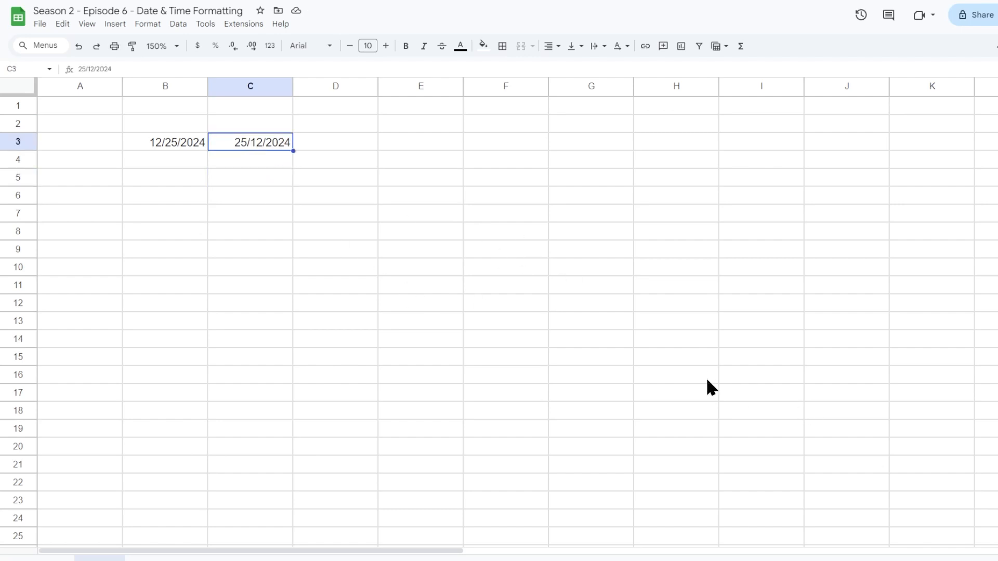
pyautogui.press('Delete')
# Set the spreadsheet's locale to Germany and save the settings with a reload.
pyautogui.click(154, 147)
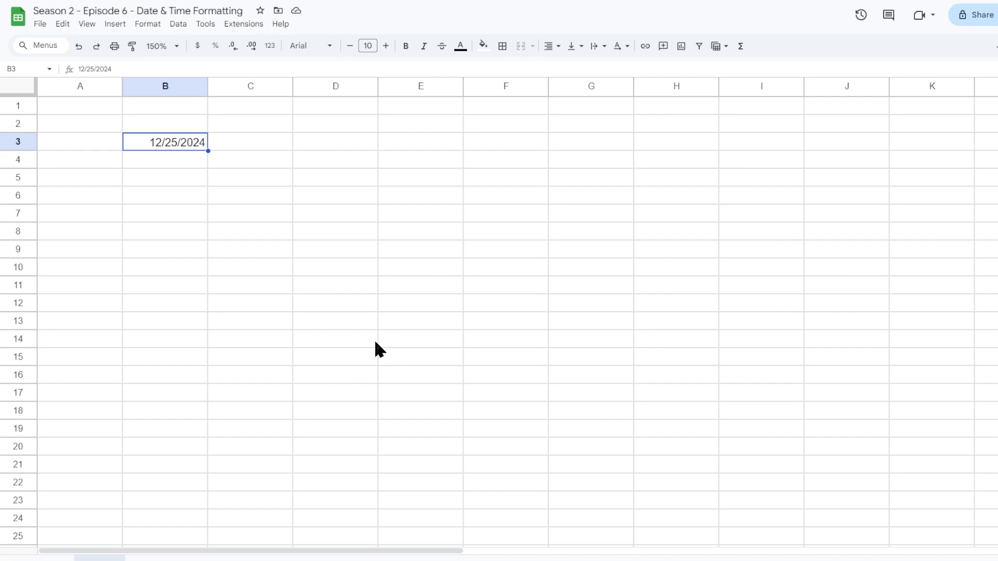
pyautogui.click(42, 29)
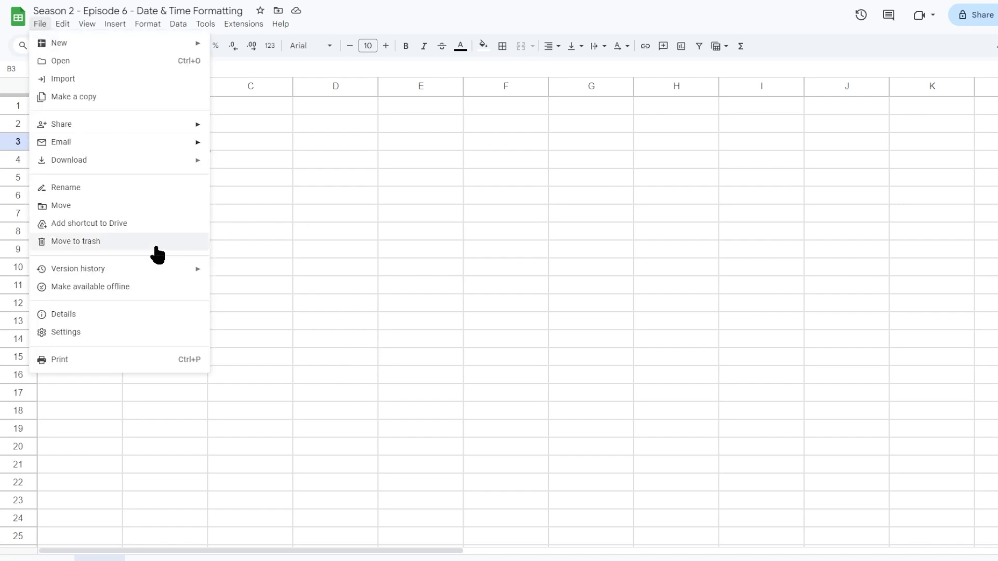
pyautogui.click(110, 332)
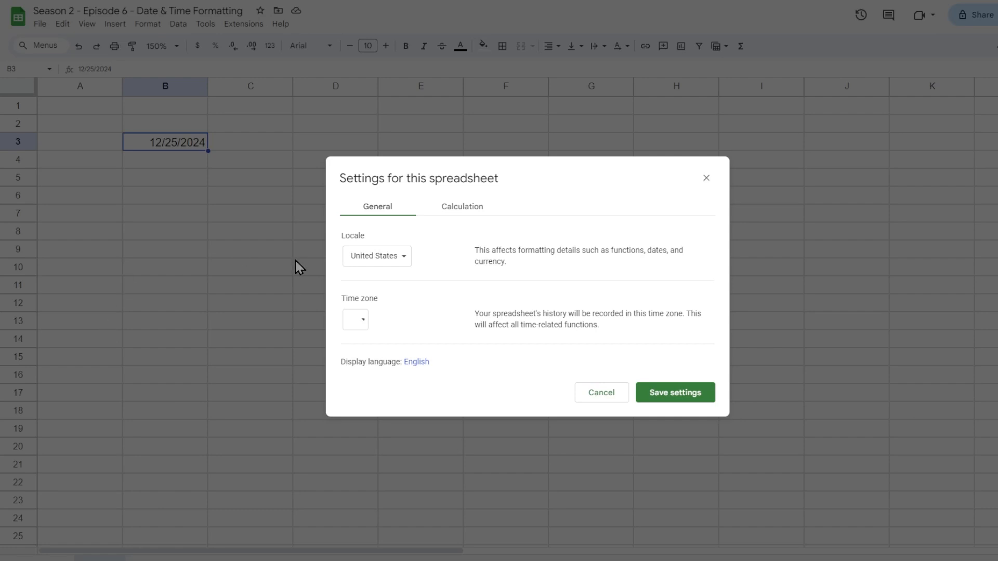
pyautogui.click(382, 255)
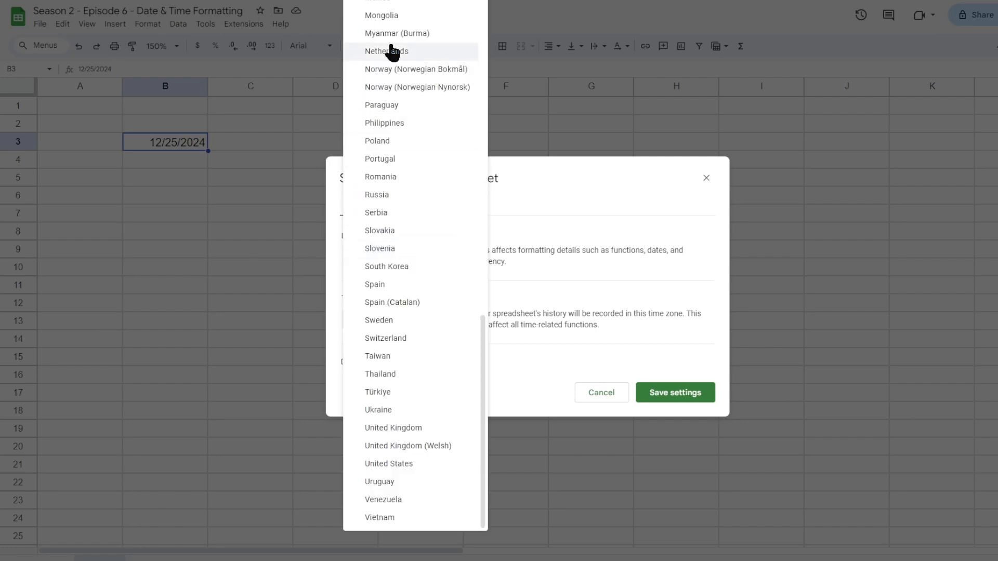
pyautogui.scroll(1, 411, 421)
pyautogui.scroll(12, 411, 421)
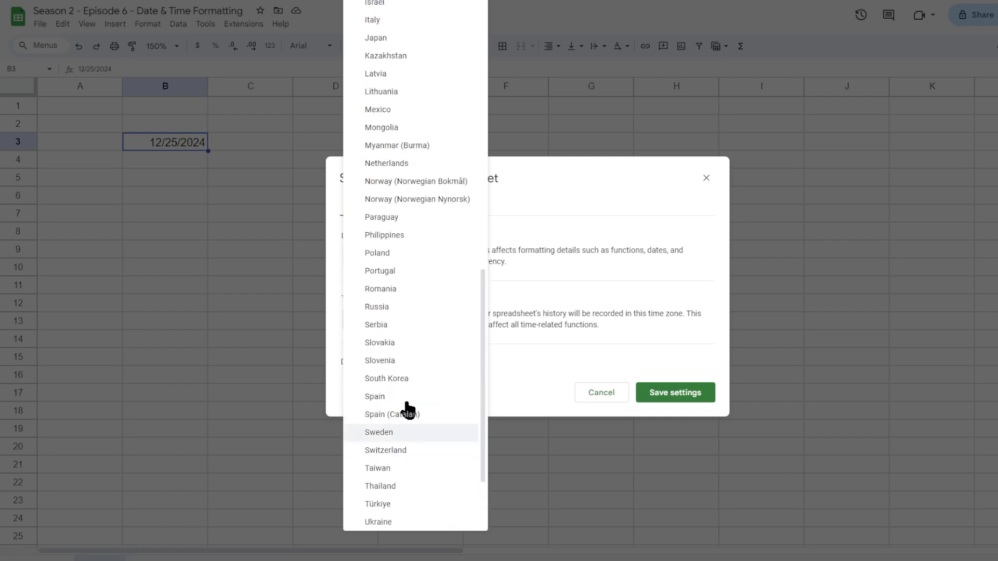
pyautogui.scroll(4, 404, 328)
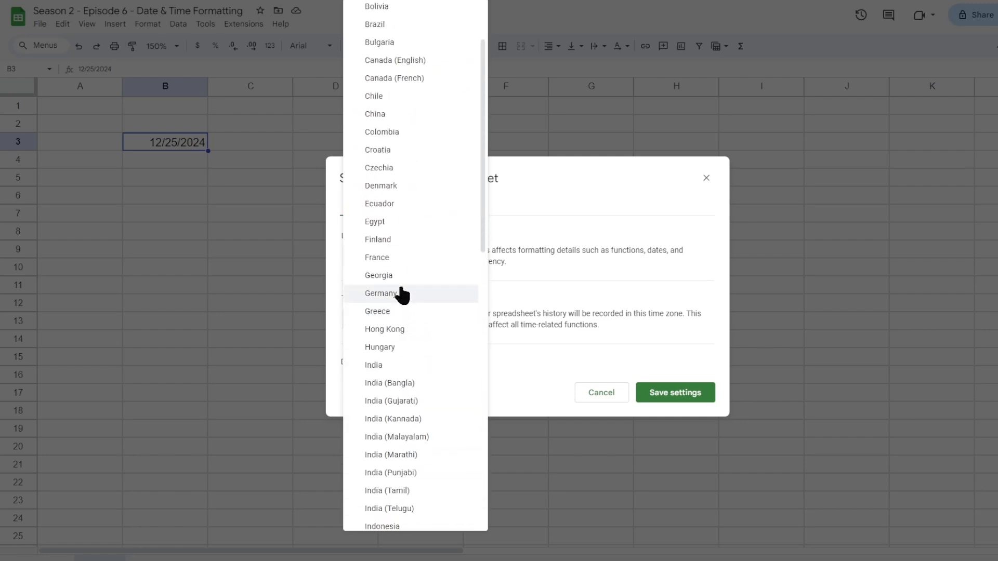
pyautogui.click(405, 297)
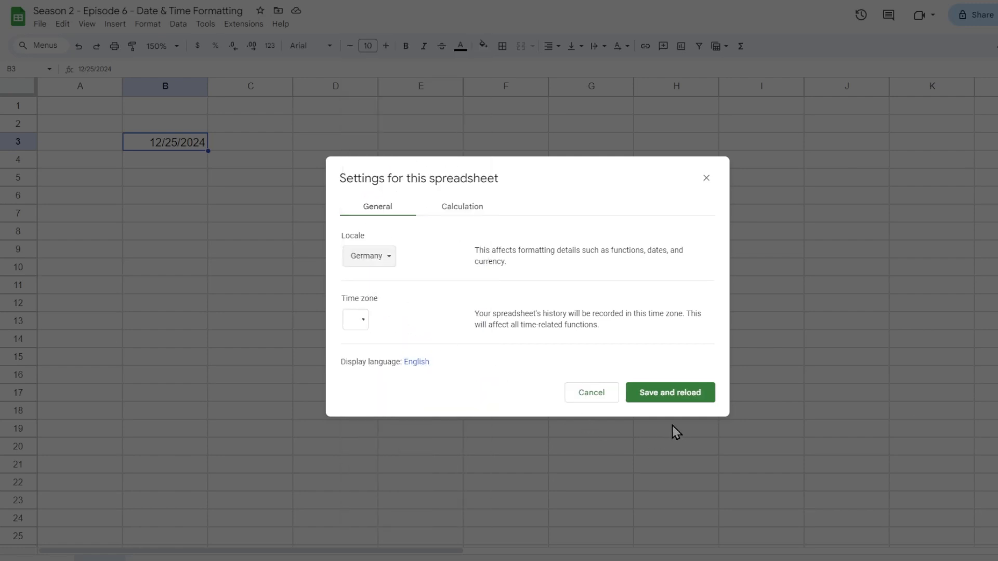
pyautogui.click(681, 396)
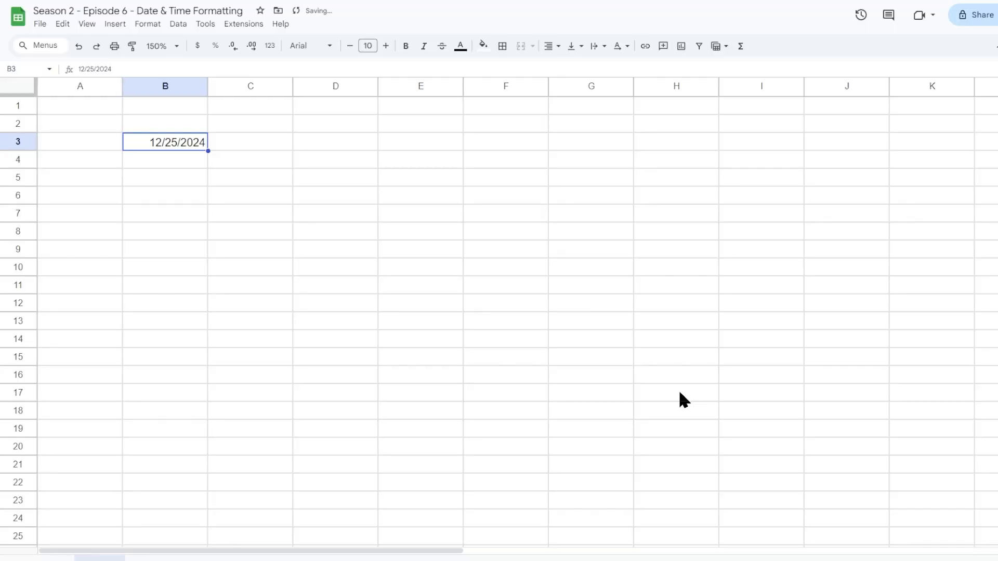
# Compare the date displayed in cell B3 with its underlying value in the formula bar.
pyautogui.click(165, 45)
pyautogui.click(161, 156)
pyautogui.click(126, 137)
pyautogui.moveTo(120, 68); pyautogui.dragTo(47, 69)
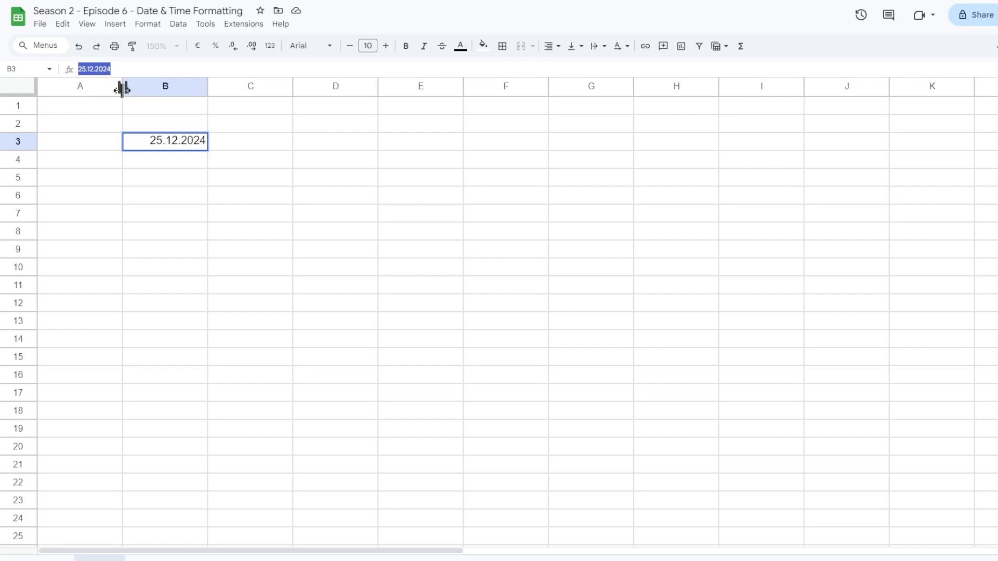
pyautogui.click(229, 147)
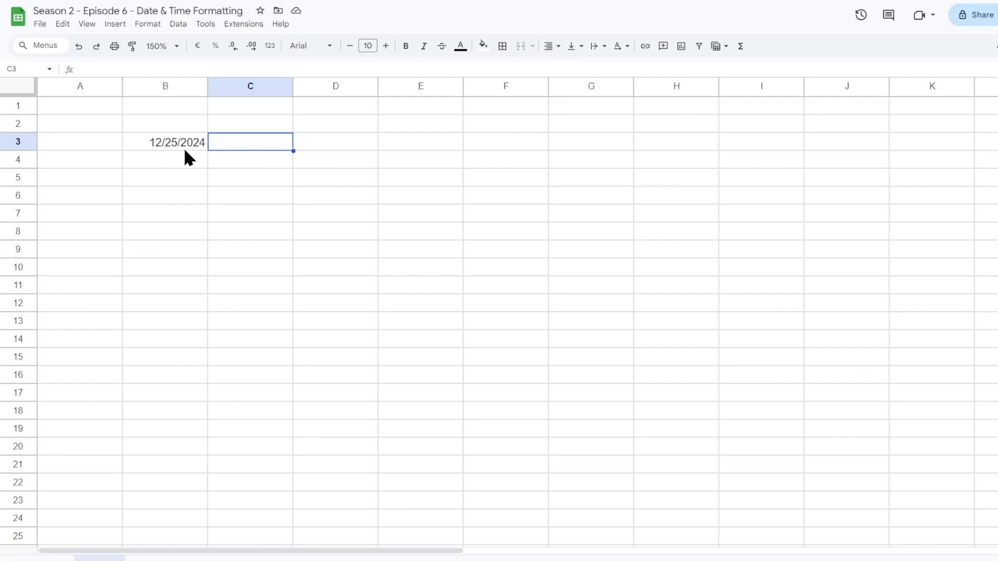
# Apply the locale's standard Date number format to cell B3.
pyautogui.click(185, 148)
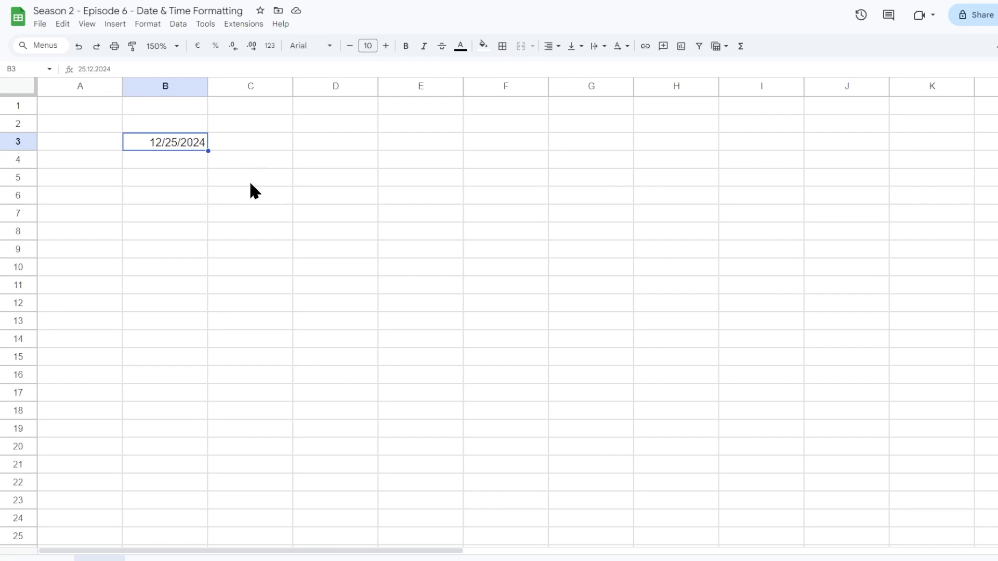
pyautogui.click(146, 32)
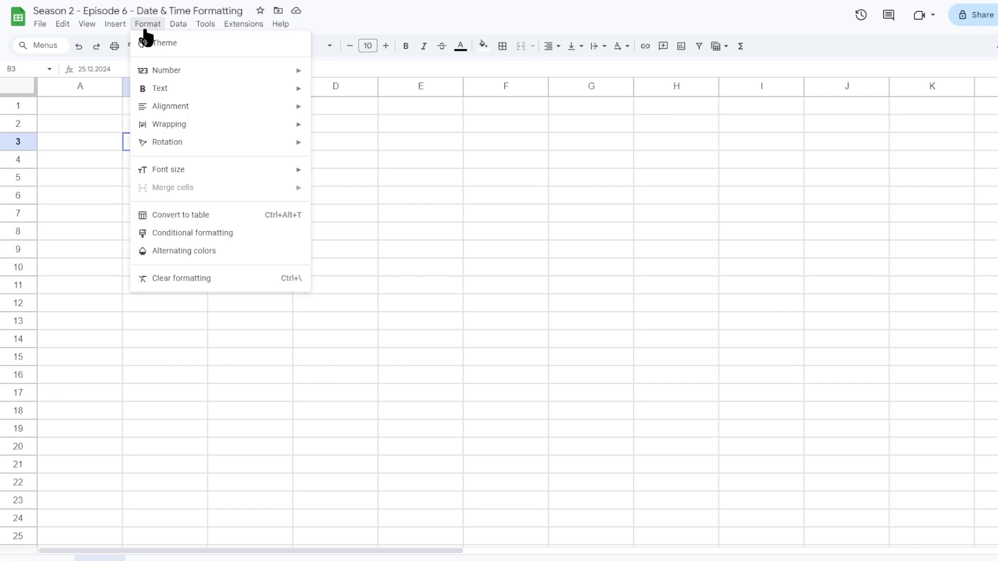
pyautogui.moveTo(161, 74)
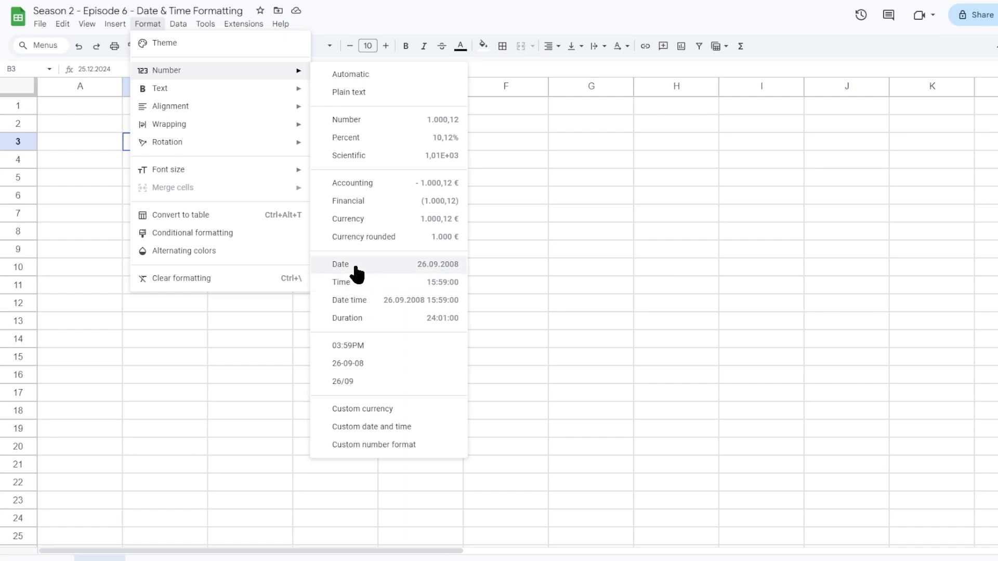
pyautogui.click(410, 265)
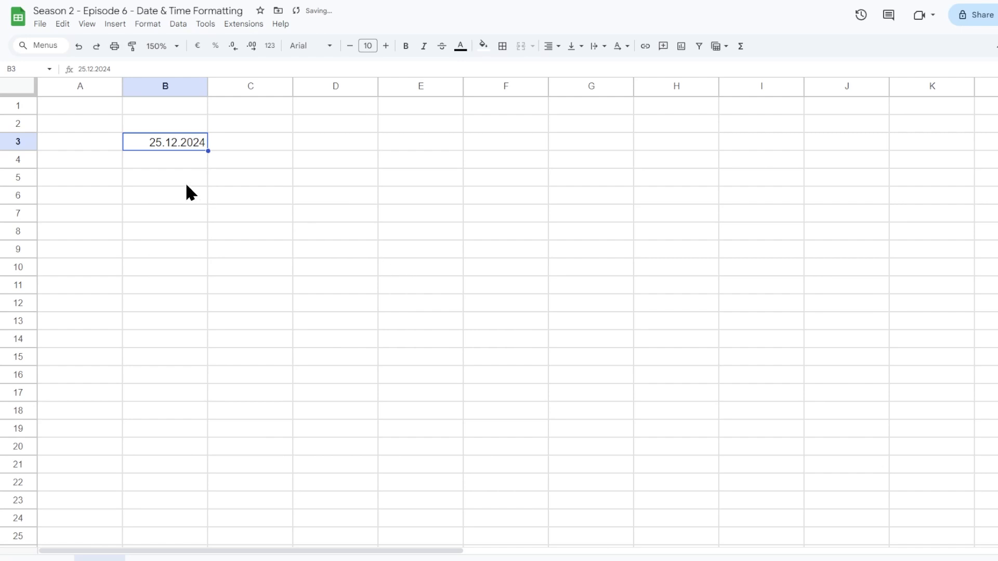
# Open the custom date and time formats for cell B3 and look through the preset formats.
pyautogui.click(195, 162)
pyautogui.click(200, 146)
pyautogui.click(149, 24)
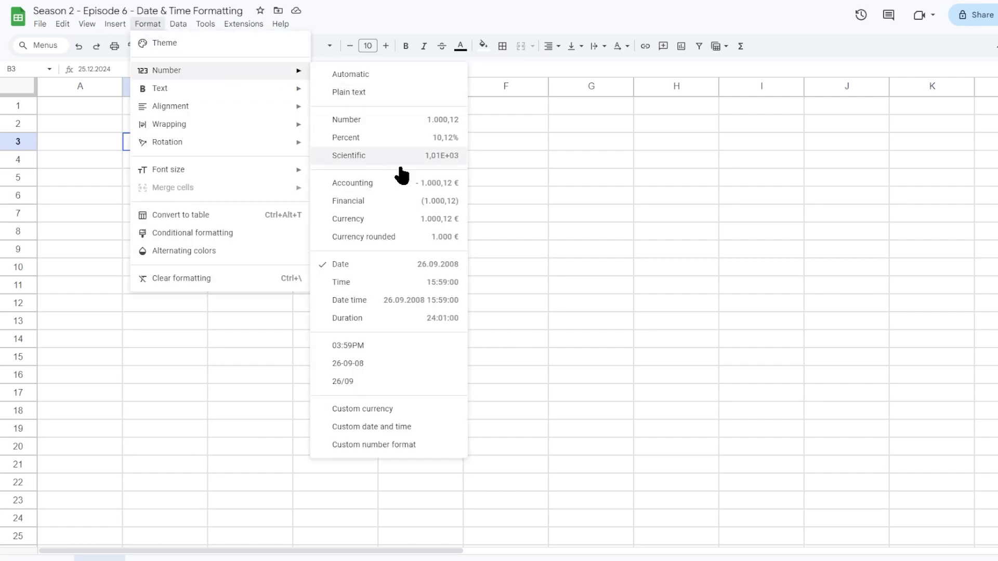
pyautogui.click(378, 429)
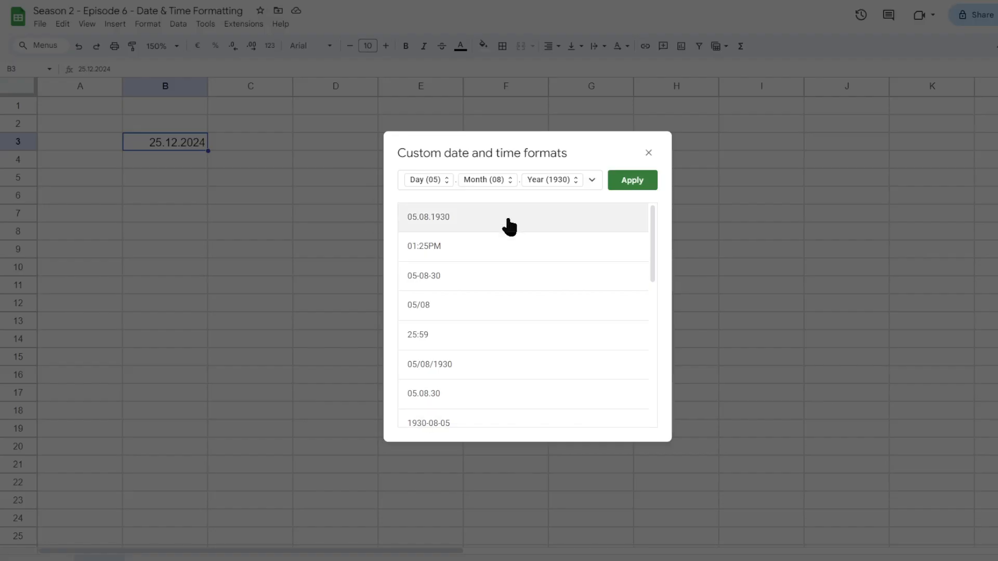
pyautogui.scroll(-8, 470, 311)
pyautogui.scroll(8, 488, 359)
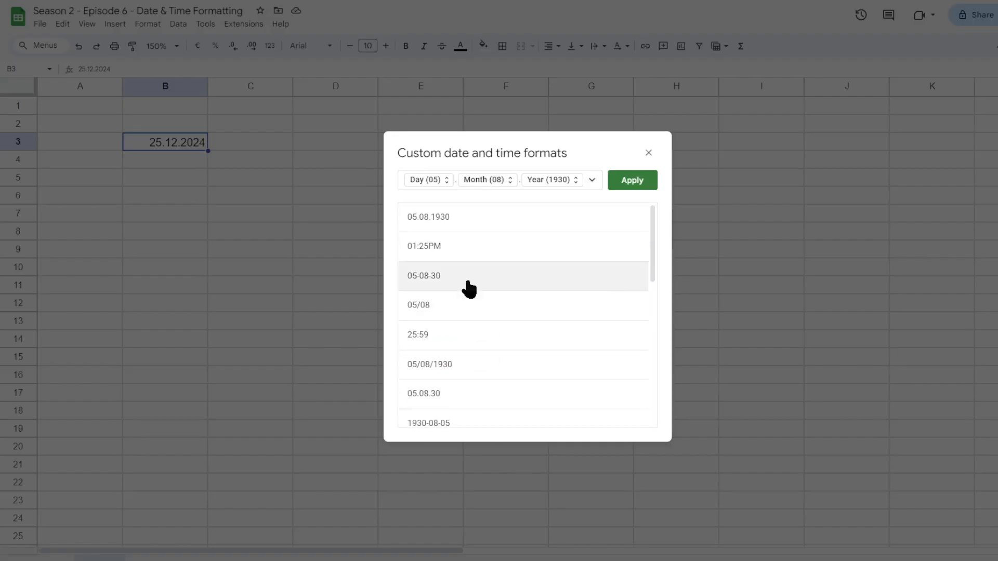
# Examine the display options offered for the day, month and year components of the custom format.
pyautogui.click(427, 182)
pyautogui.click(391, 174)
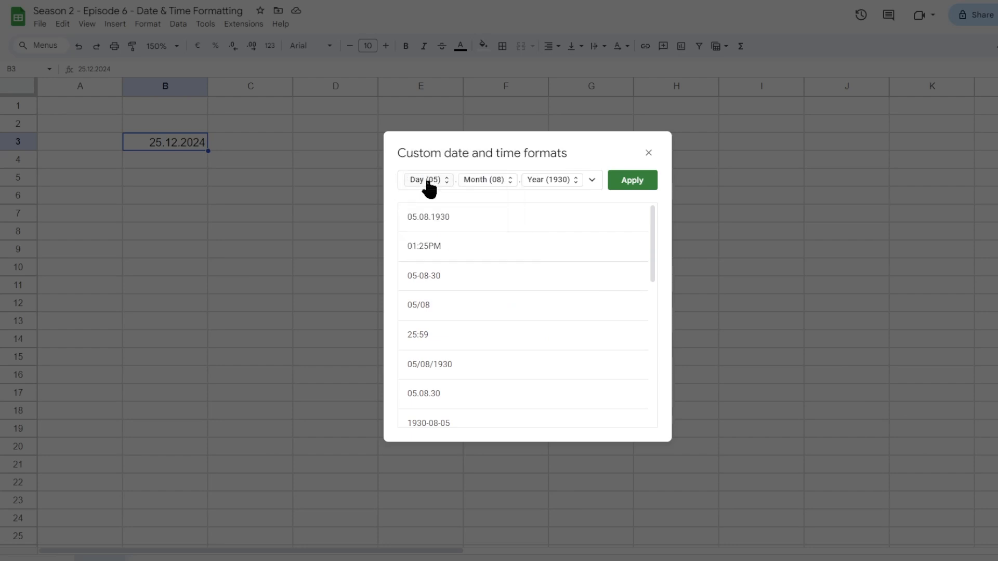
pyautogui.click(430, 183)
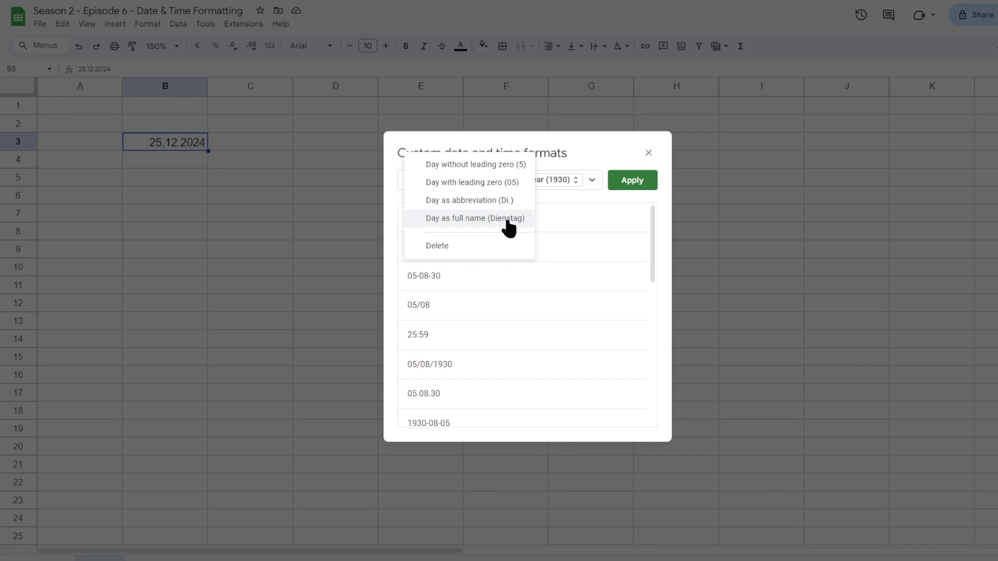
pyautogui.click(530, 188)
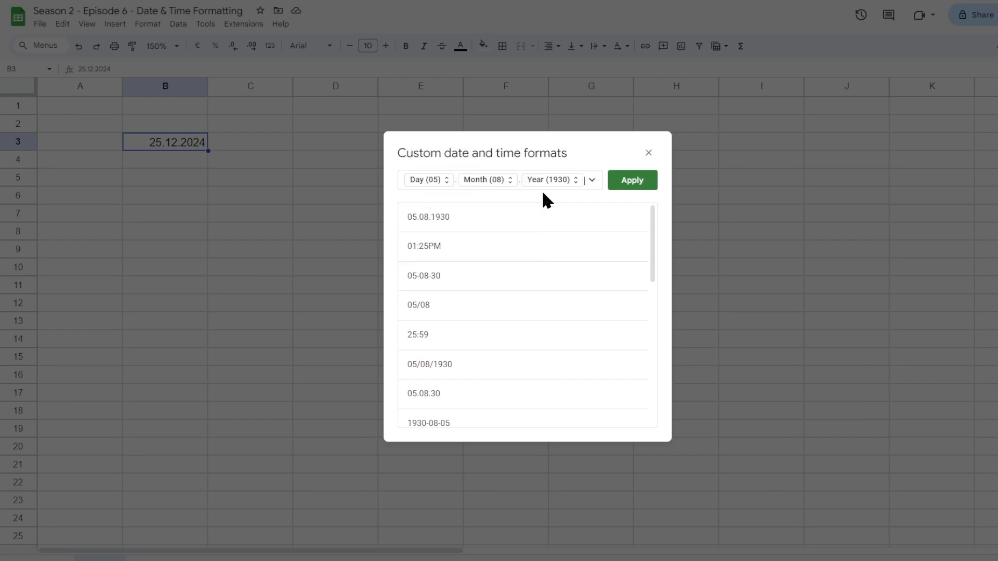
pyautogui.click(494, 183)
pyautogui.click(618, 213)
pyautogui.click(565, 187)
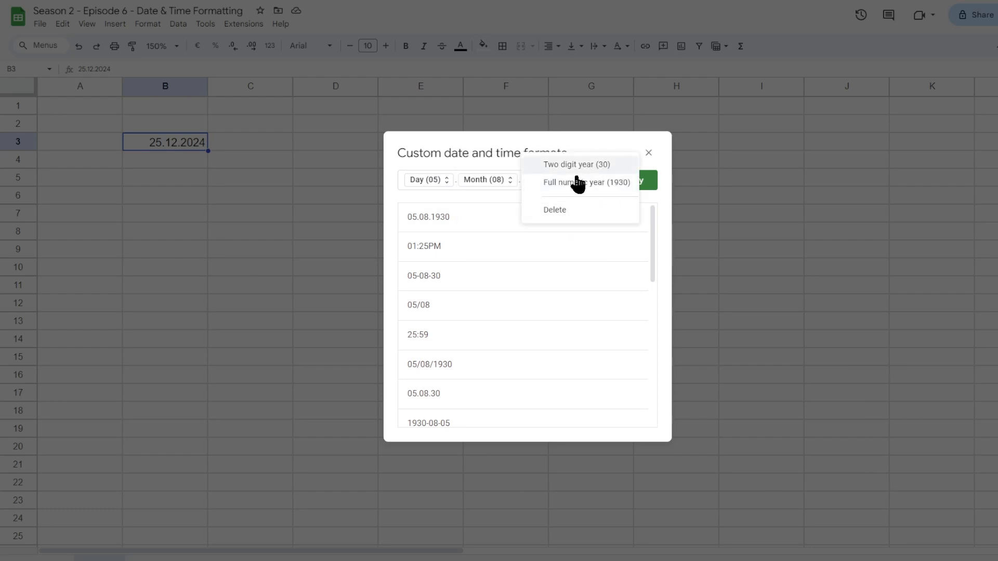
pyautogui.click(509, 194)
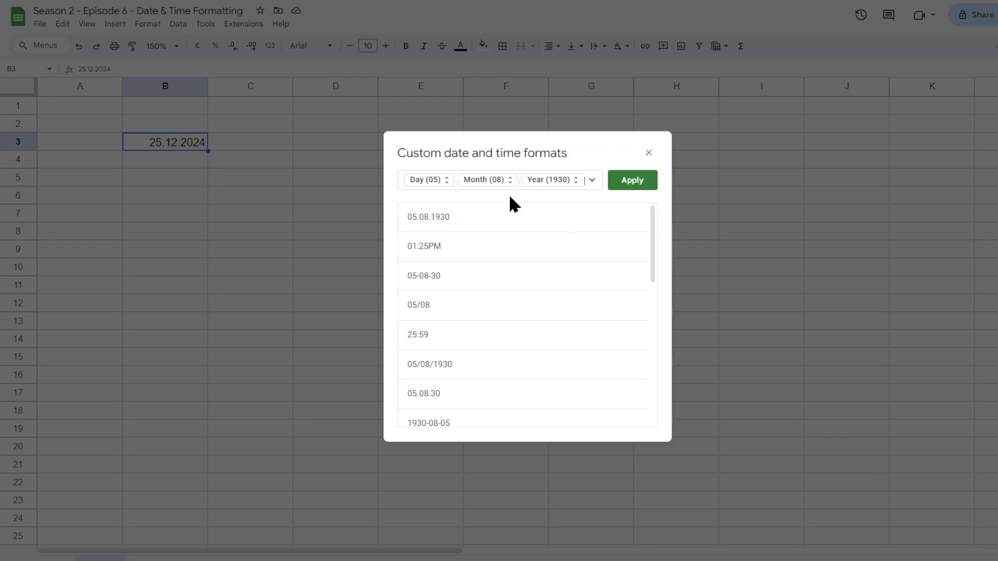
# View the date, time and duration components that can be added, and close the custom formats without applying.
pyautogui.click(592, 180)
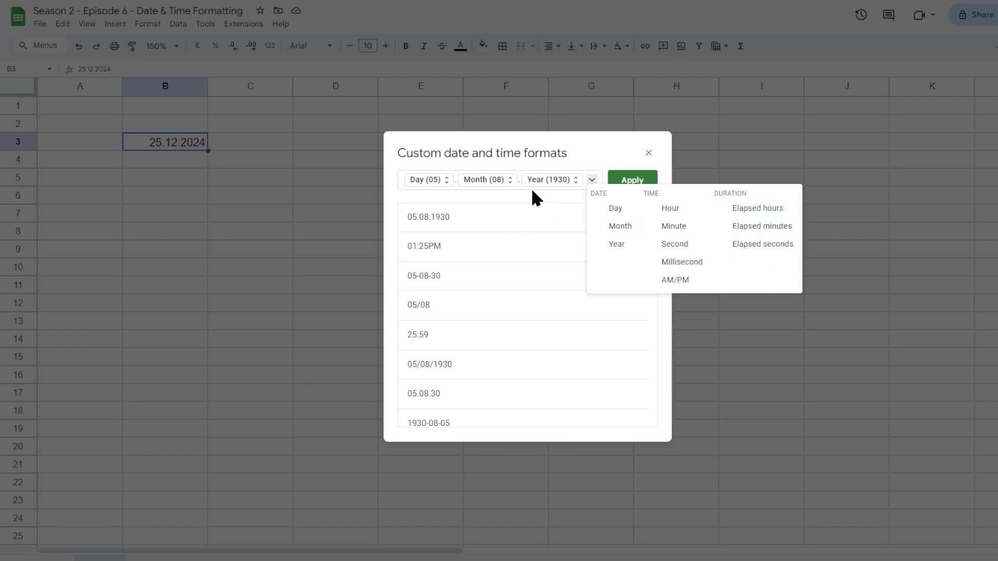
pyautogui.click(519, 180)
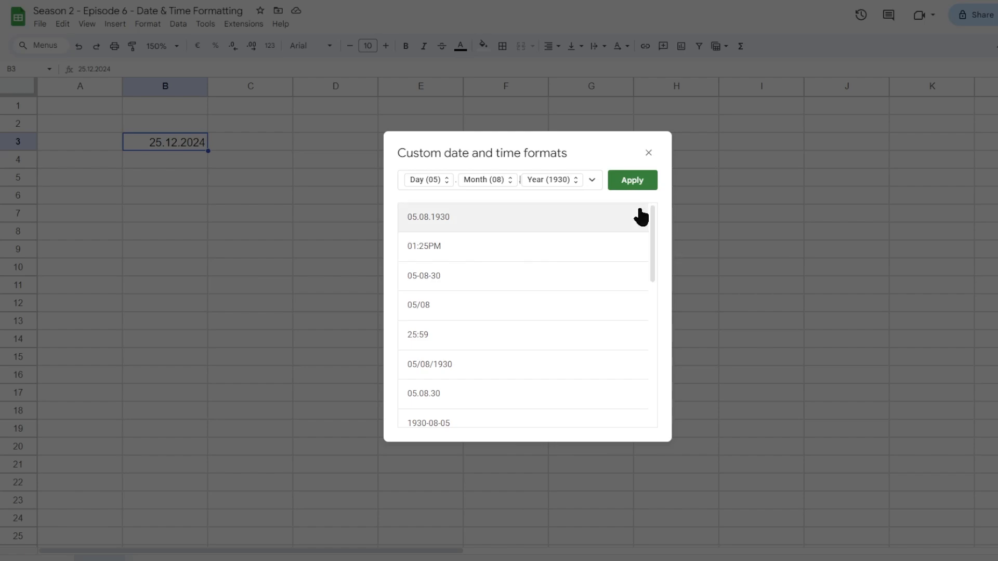
pyautogui.click(648, 153)
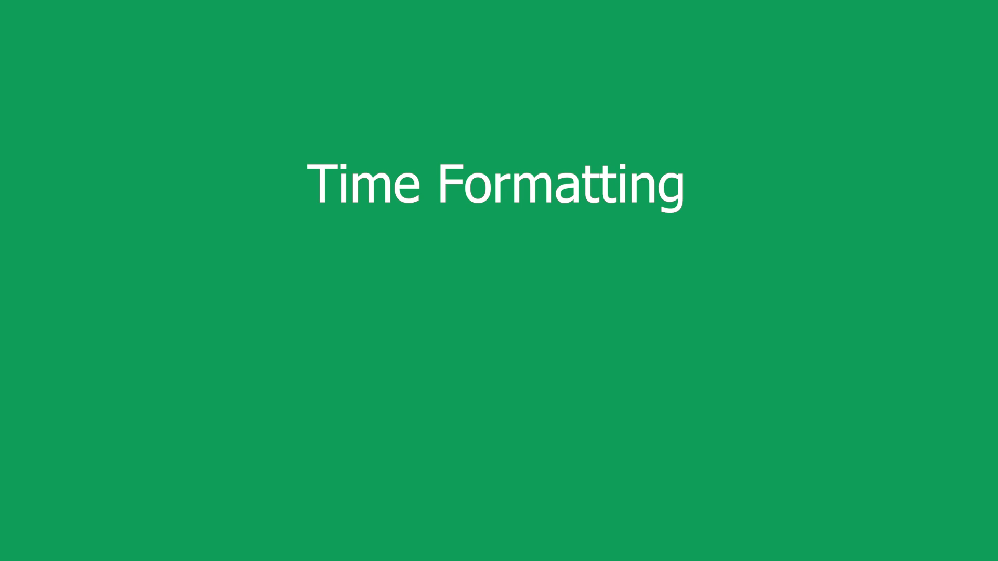
# Enter the time 12:23 in cell D3 and open the cell's contents to check the full stored time.
pyautogui.click(267, 165)
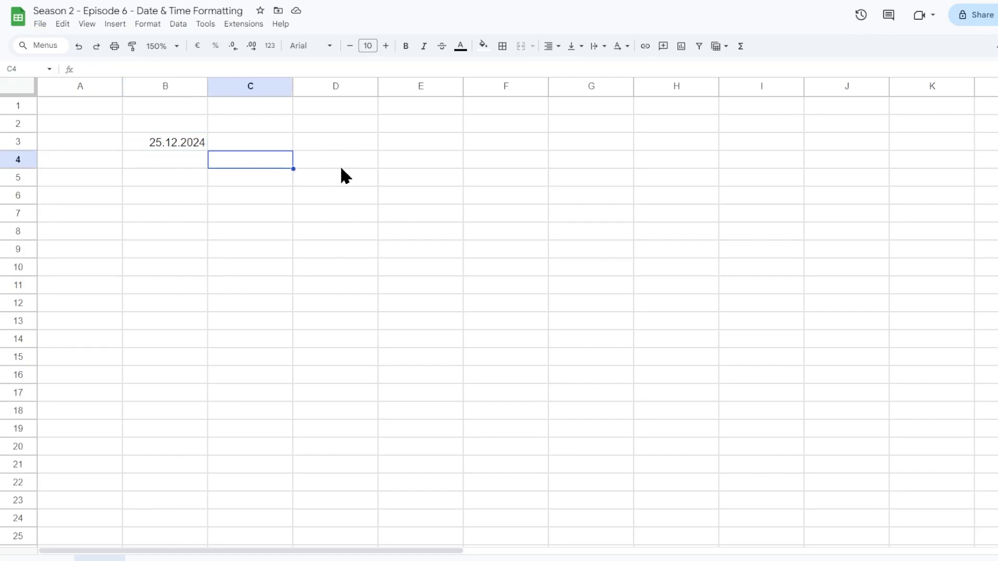
pyautogui.click(316, 147)
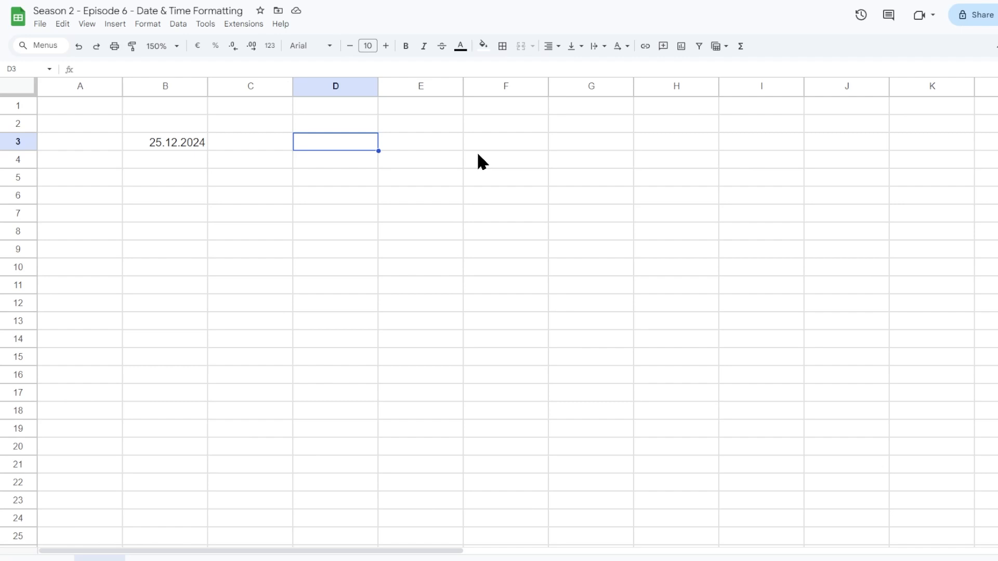
pyautogui.write('12')
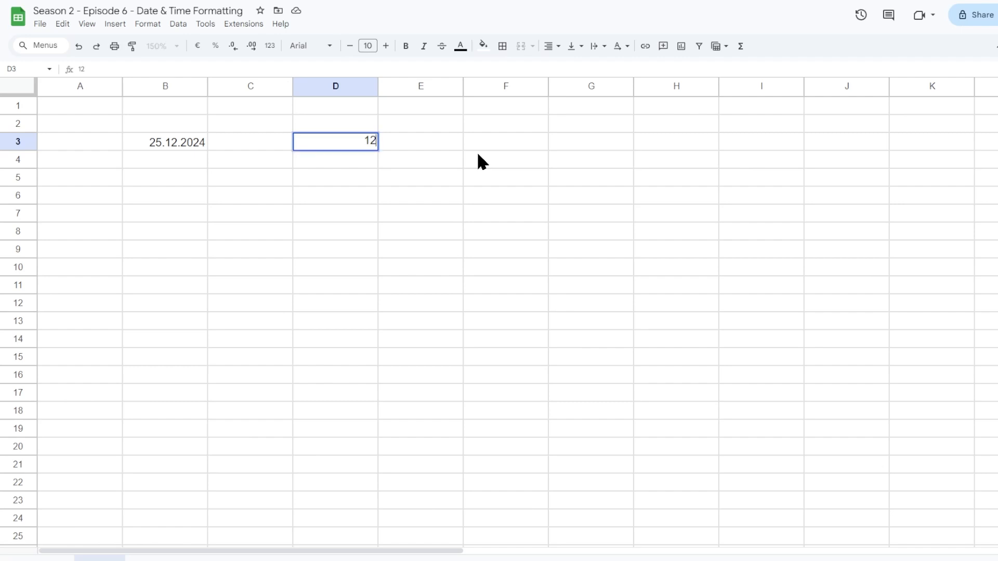
pyautogui.write(':23')
pyautogui.press('Return')
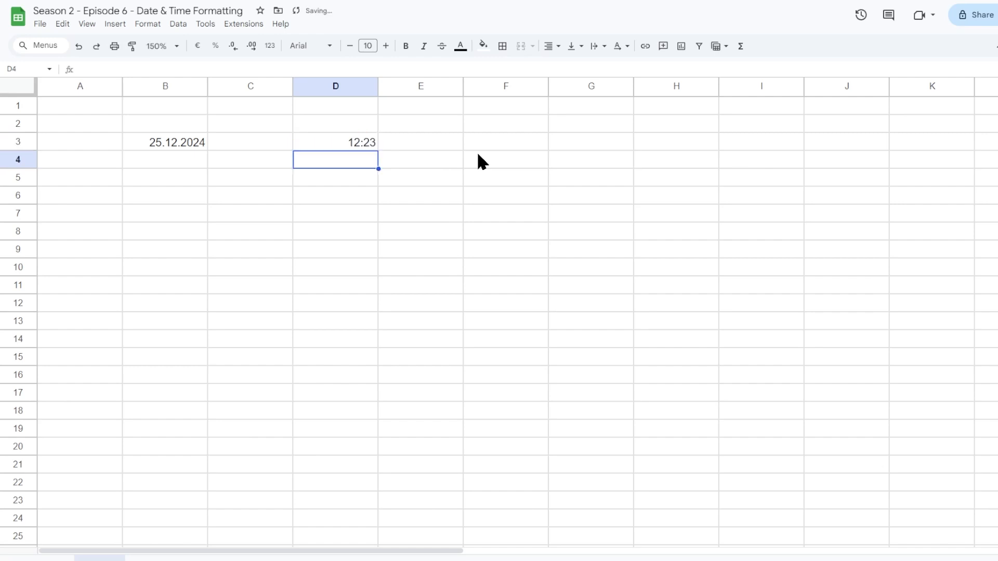
pyautogui.doubleClick(355, 141)
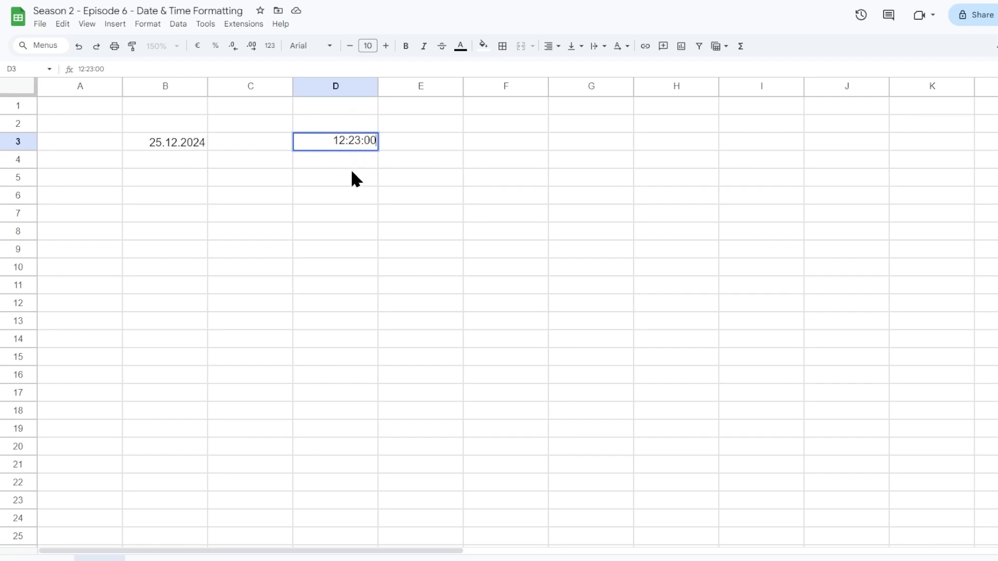
pyautogui.press('Return')
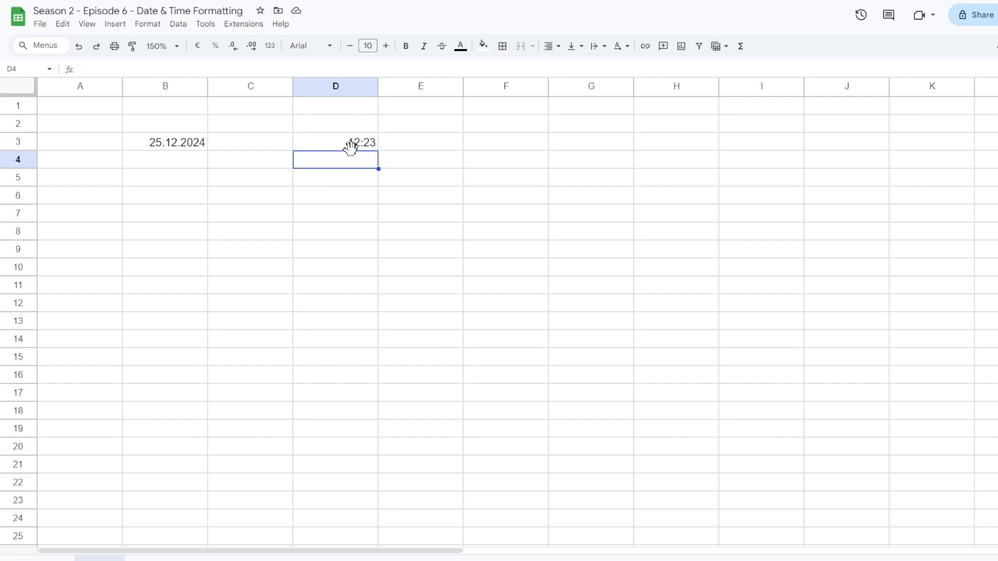
pyautogui.doubleClick(362, 141)
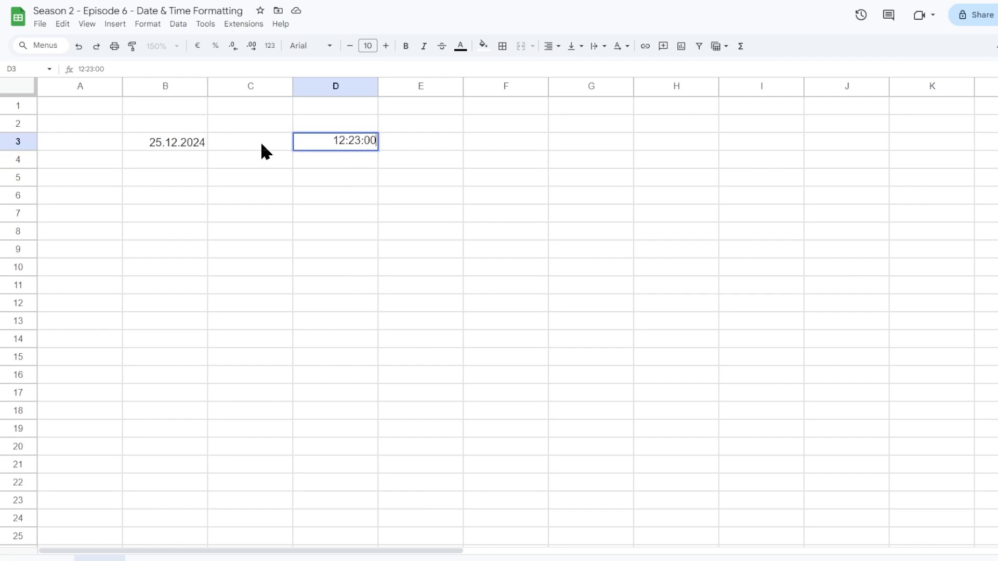
pyautogui.click(341, 159)
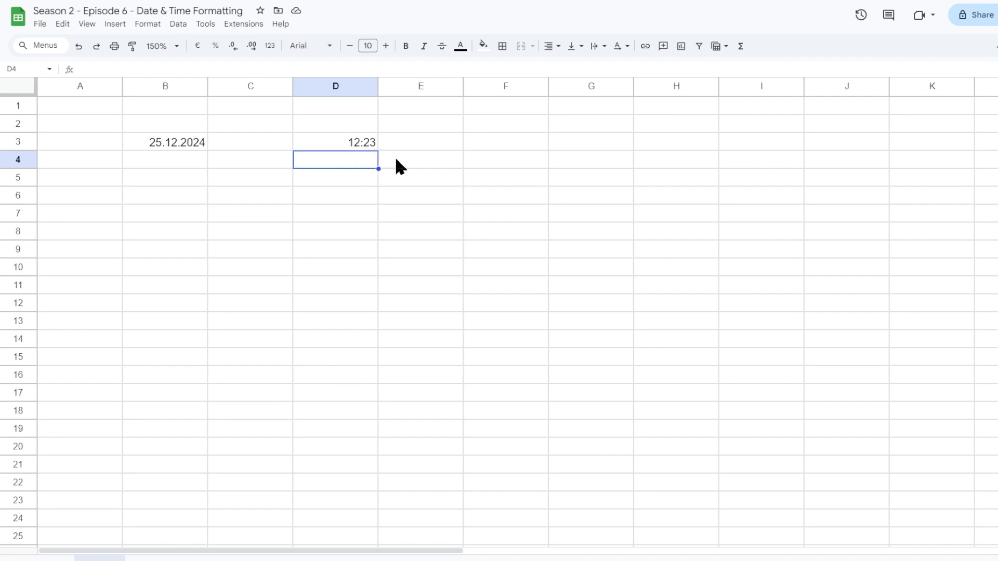
# Add an AM/PM component after the minutes in cell D3's custom date and time format and apply it.
pyautogui.click(335, 144)
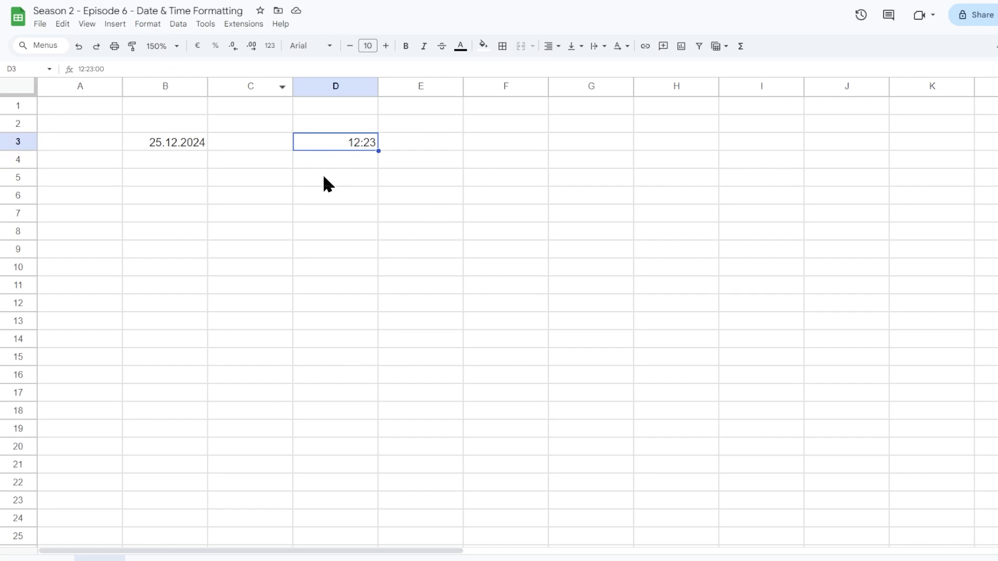
pyautogui.click(148, 27)
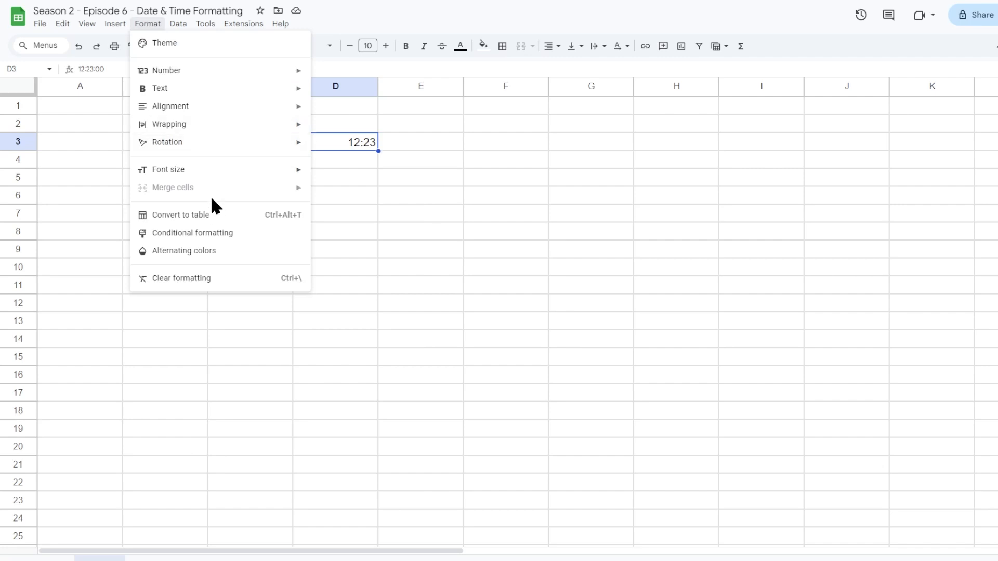
pyautogui.moveTo(201, 73)
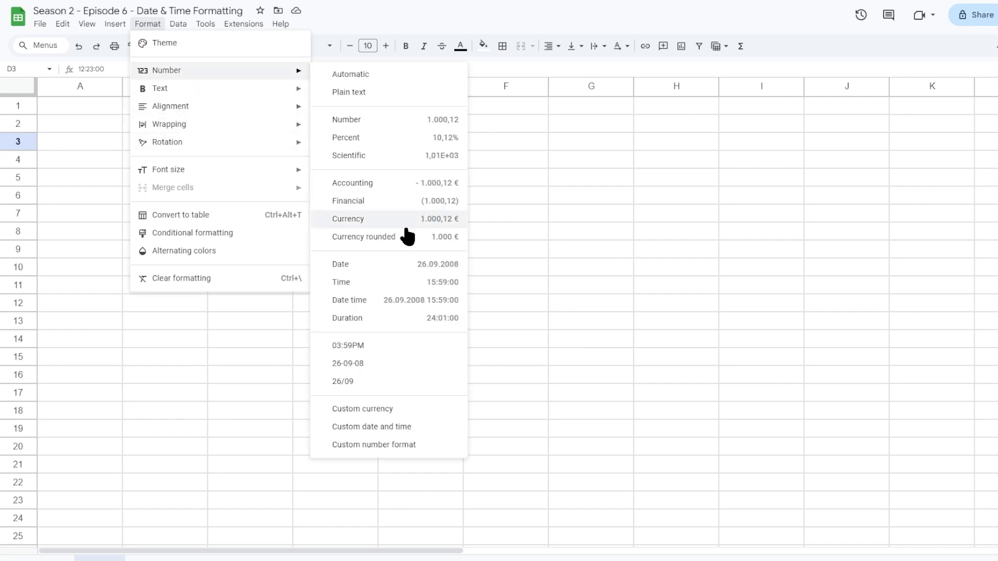
pyautogui.click(390, 427)
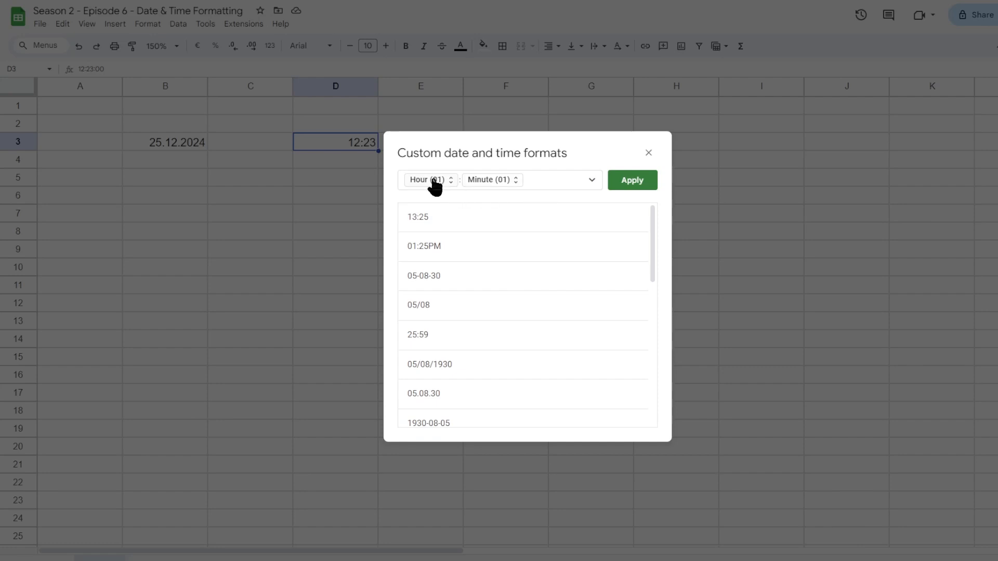
pyautogui.click(591, 180)
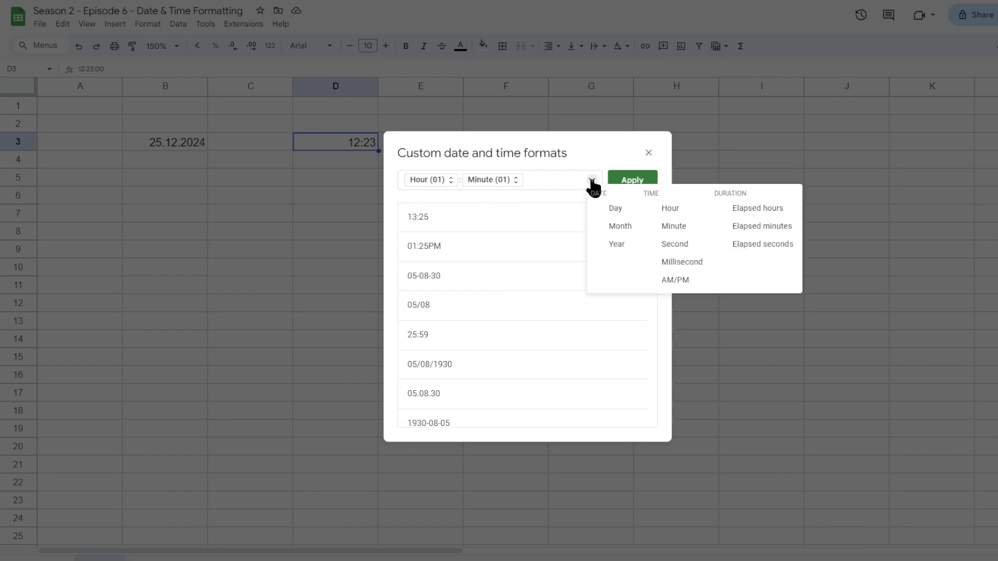
pyautogui.click(681, 281)
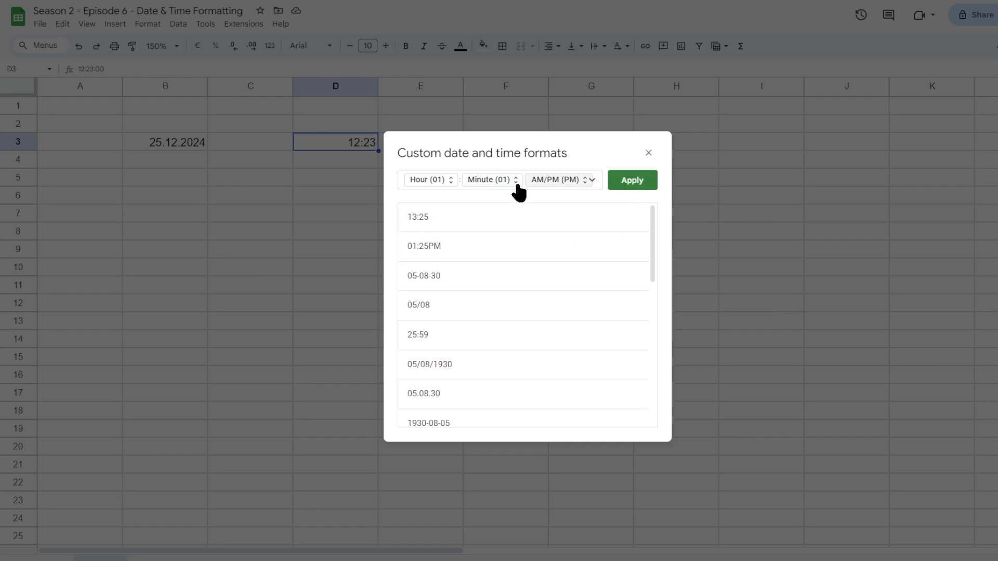
pyautogui.click(625, 186)
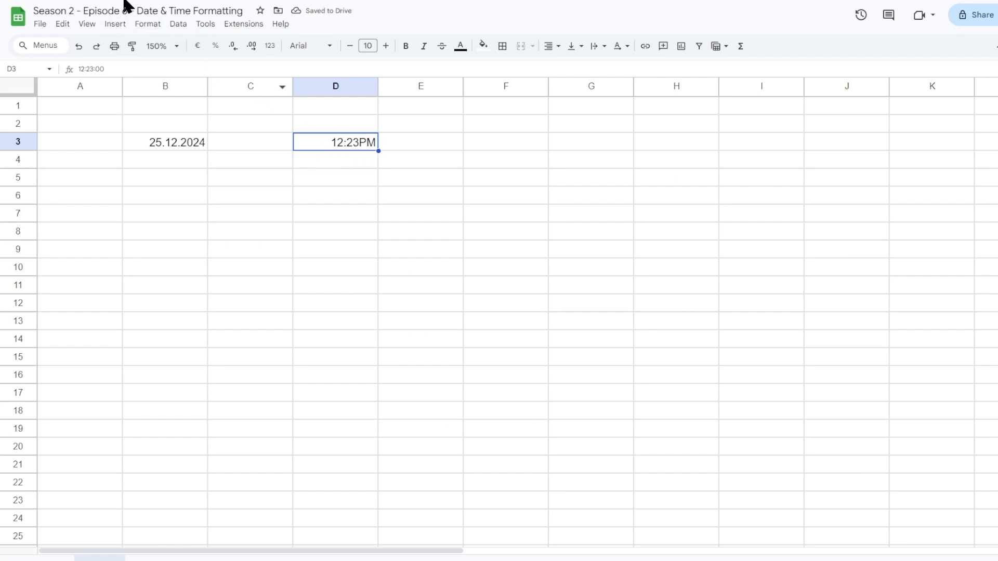
# Insert a space between the minute and AM/PM components of cell D3's custom format and apply it.
pyautogui.click(148, 26)
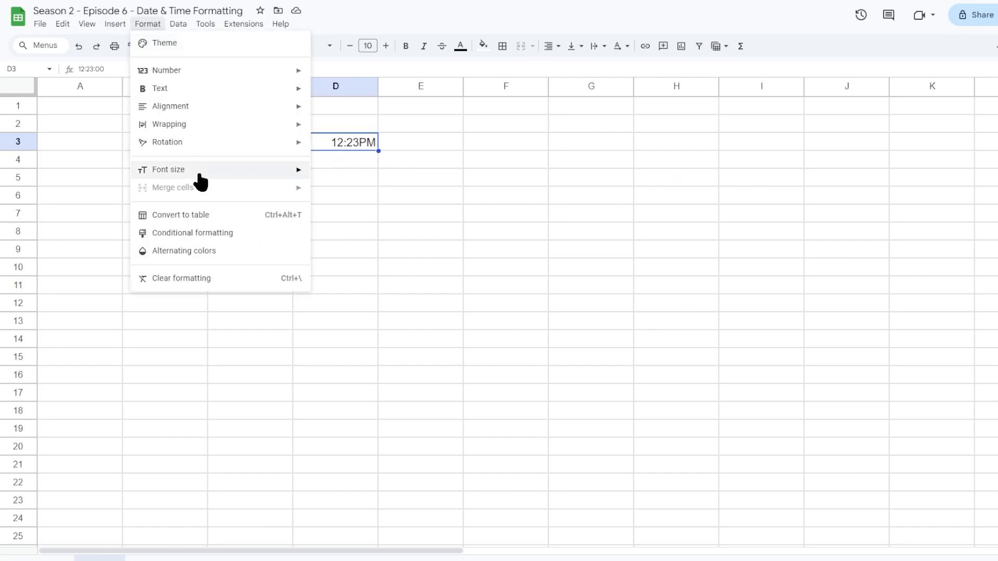
pyautogui.moveTo(197, 72)
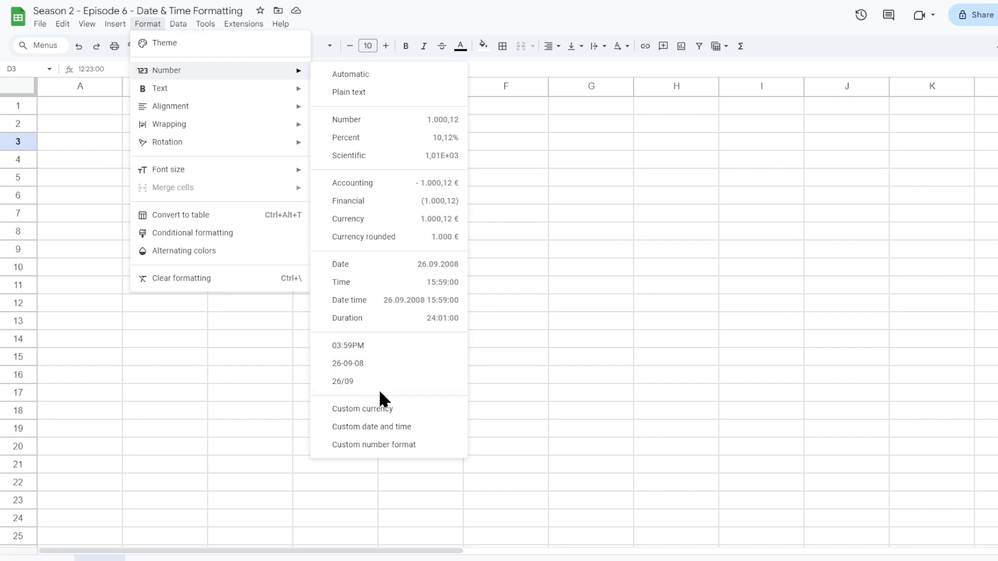
pyautogui.click(382, 426)
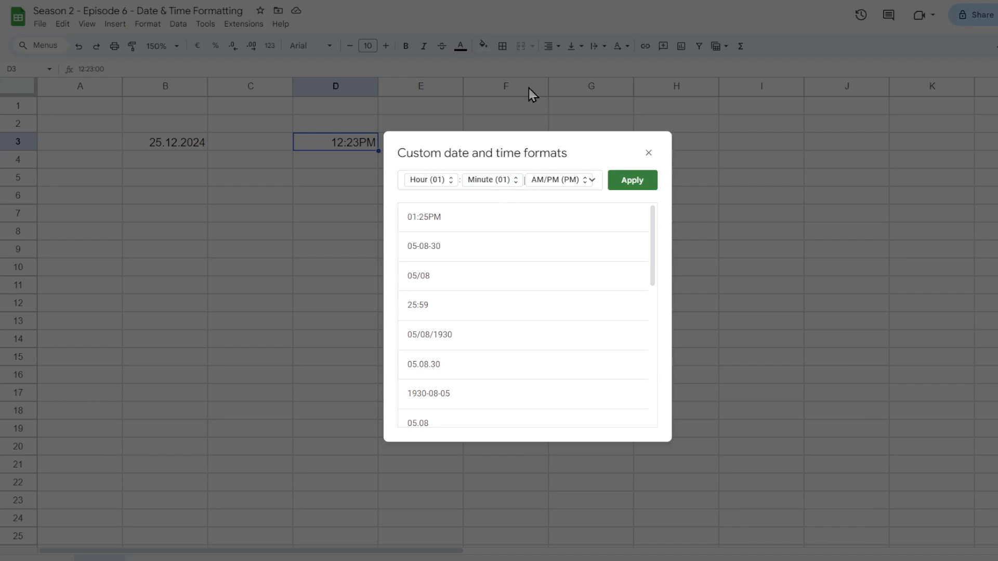
pyautogui.click(619, 182)
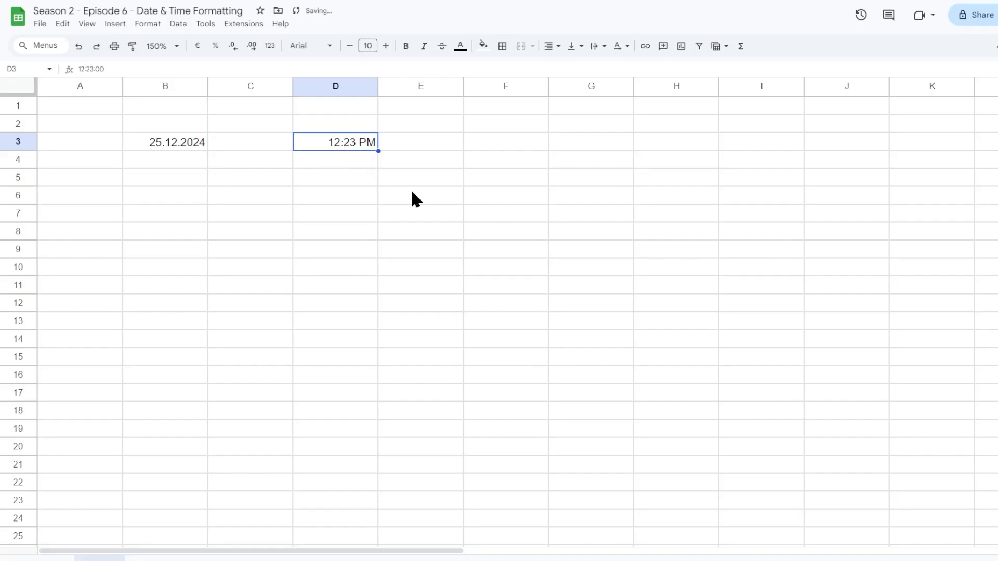
# Apply the Duration number format to cell E3 and enter 24:01 in it.
pyautogui.click(432, 148)
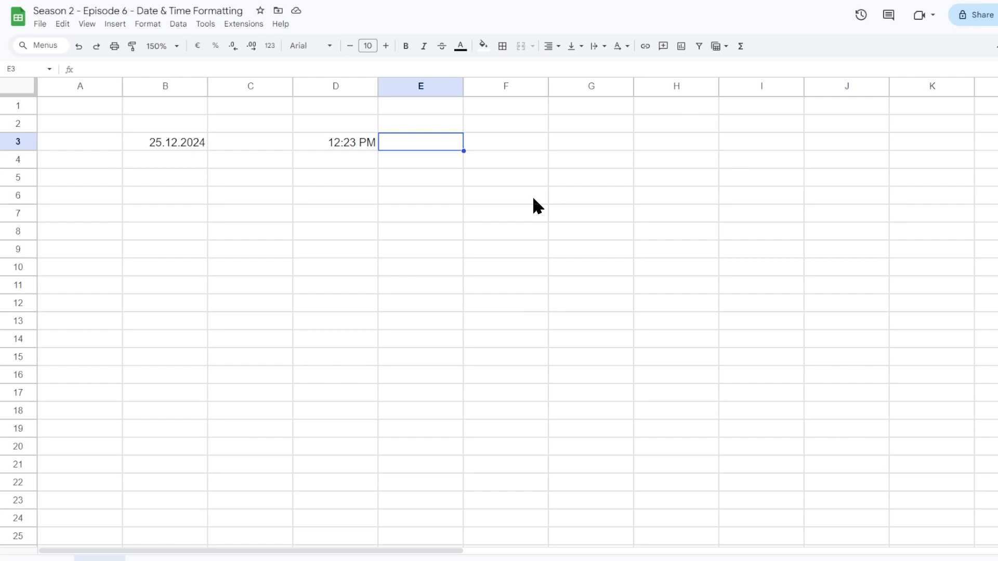
pyautogui.click(148, 24)
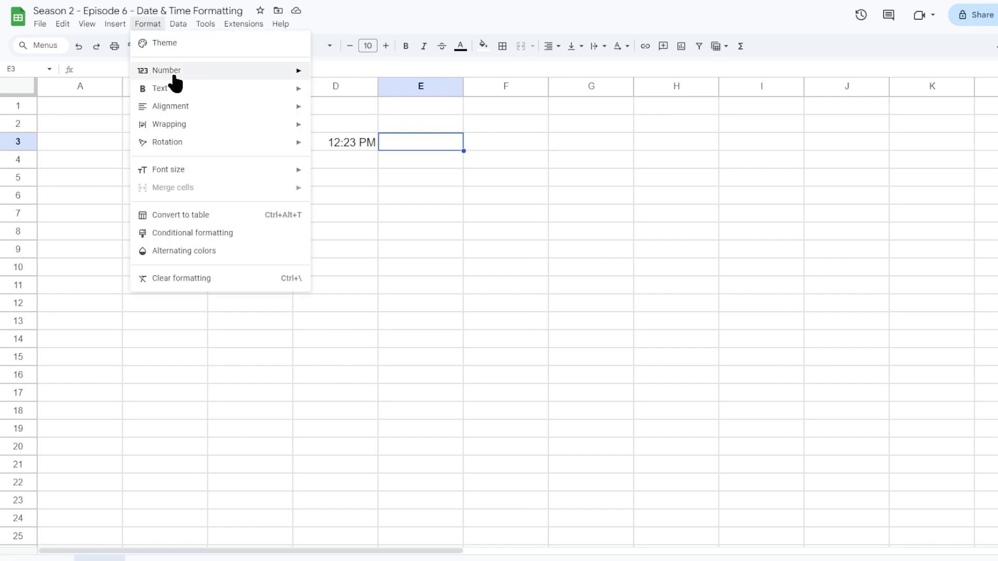
pyautogui.moveTo(167, 72)
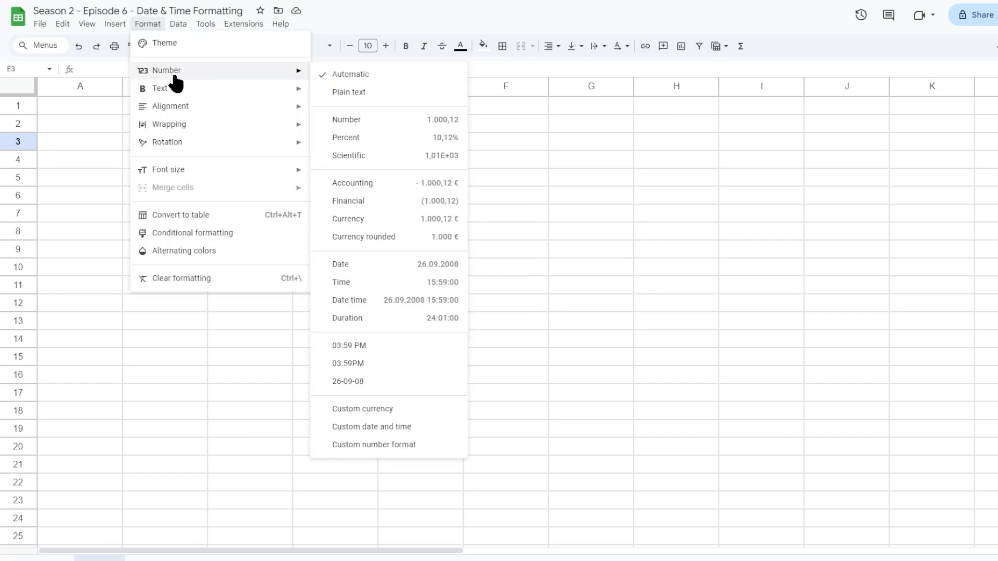
pyautogui.click(376, 323)
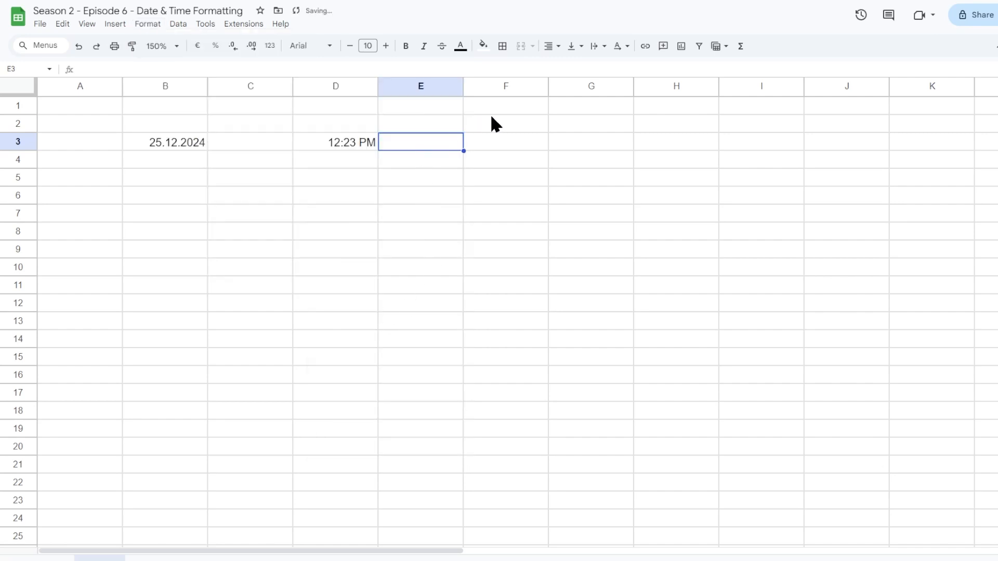
pyautogui.write('24:01')
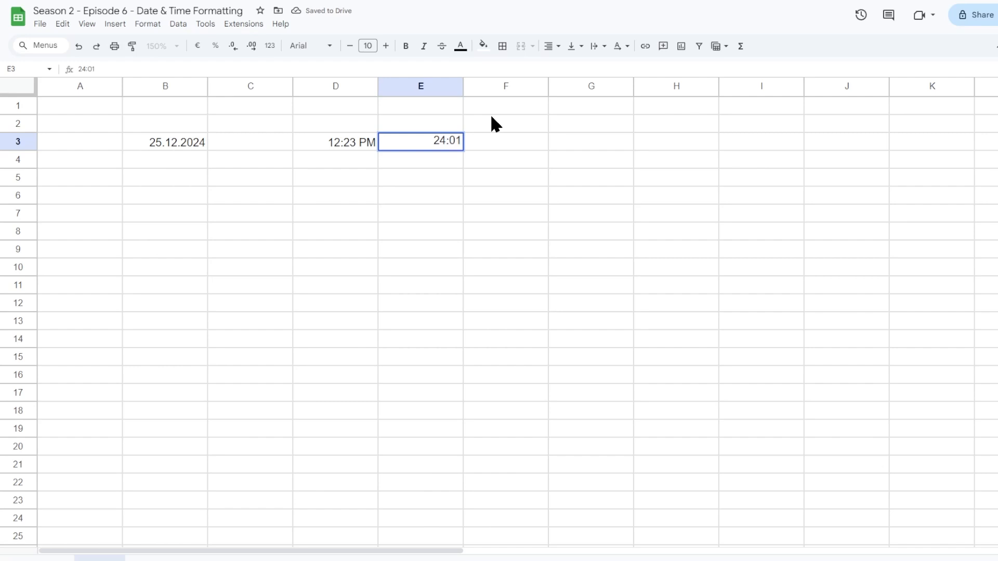
pyautogui.press('Return')
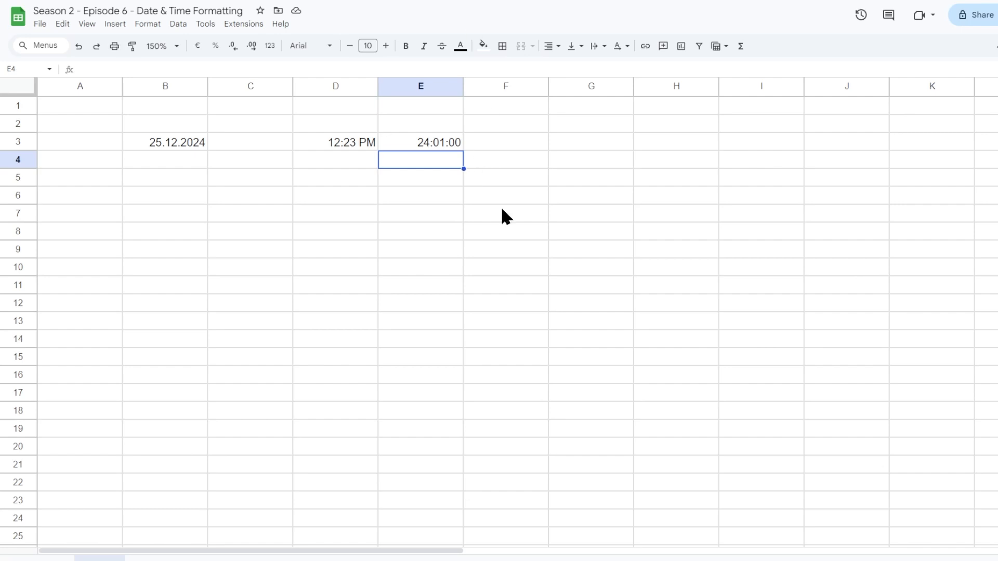
# Enter the time 10:03 in cell E5.
pyautogui.click(421, 183)
pyautogui.write('10:')
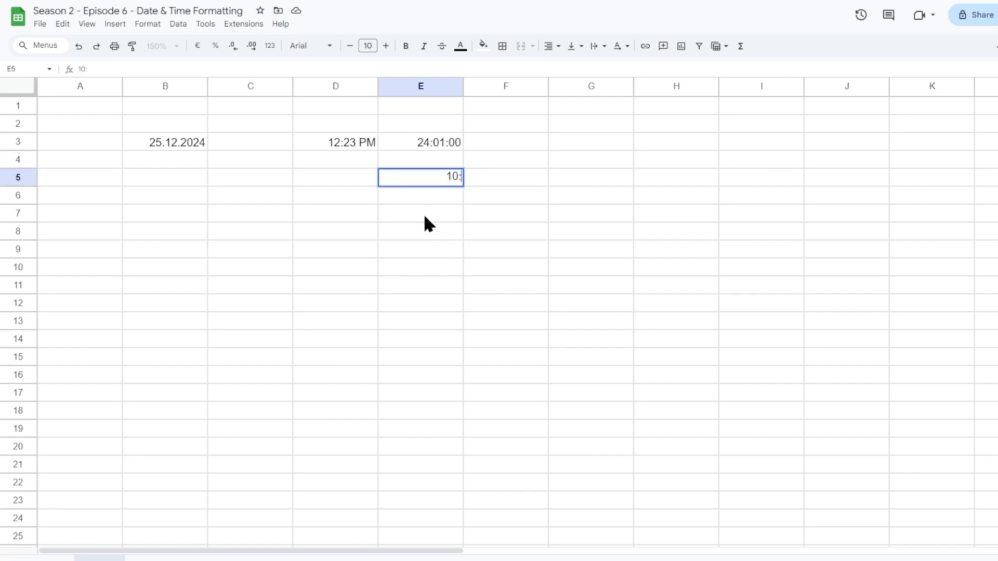
pyautogui.write('03')
pyautogui.press('Return')
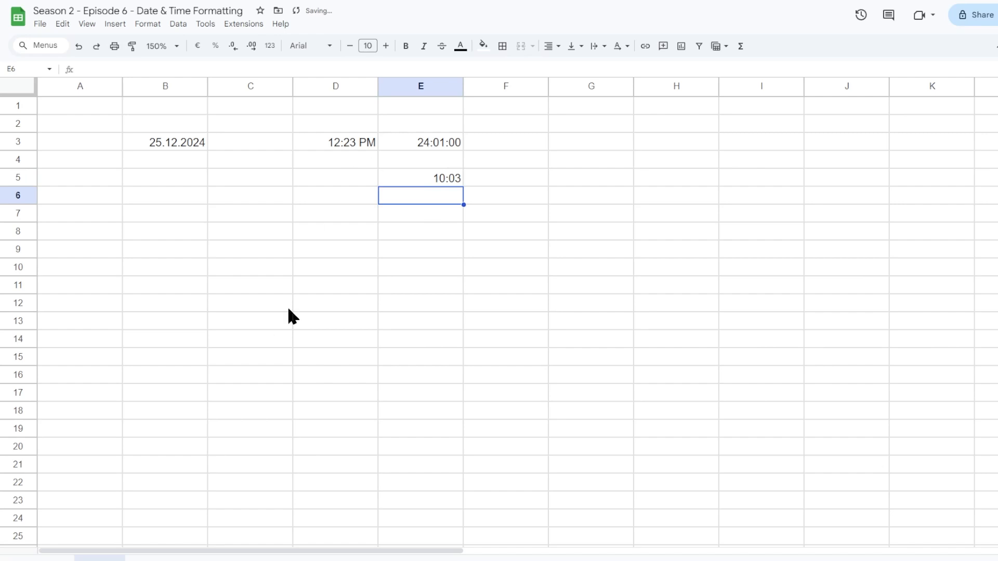
# Apply a custom format to cell E5 showing only minutes and seconds separated by a colon, and check the cell's stored time.
pyautogui.click(422, 180)
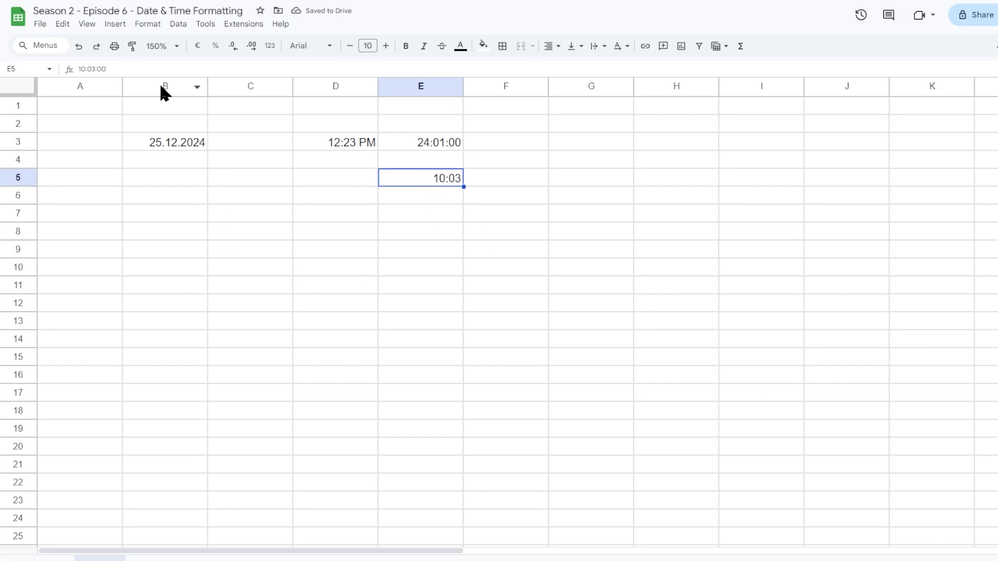
pyautogui.click(141, 24)
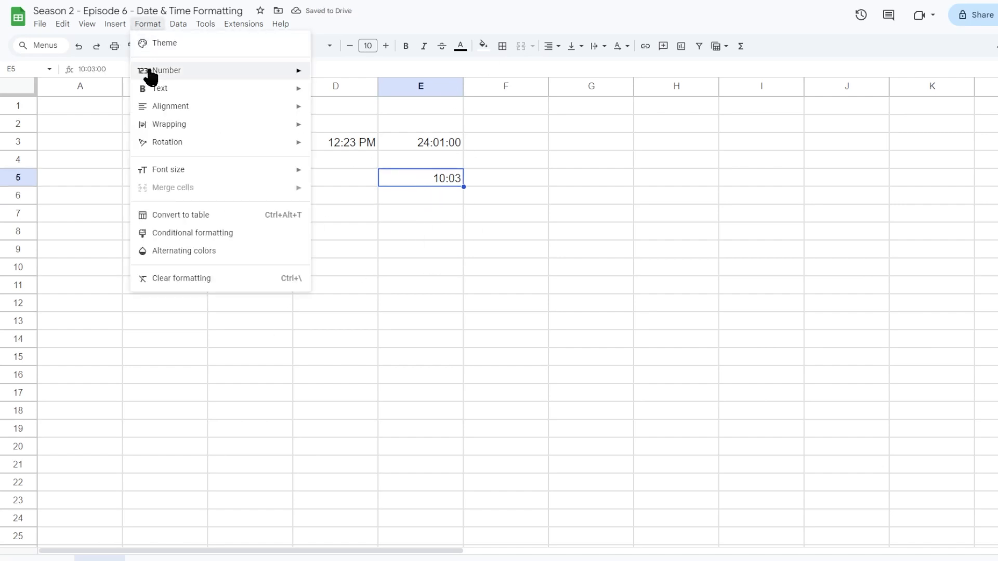
pyautogui.moveTo(149, 74)
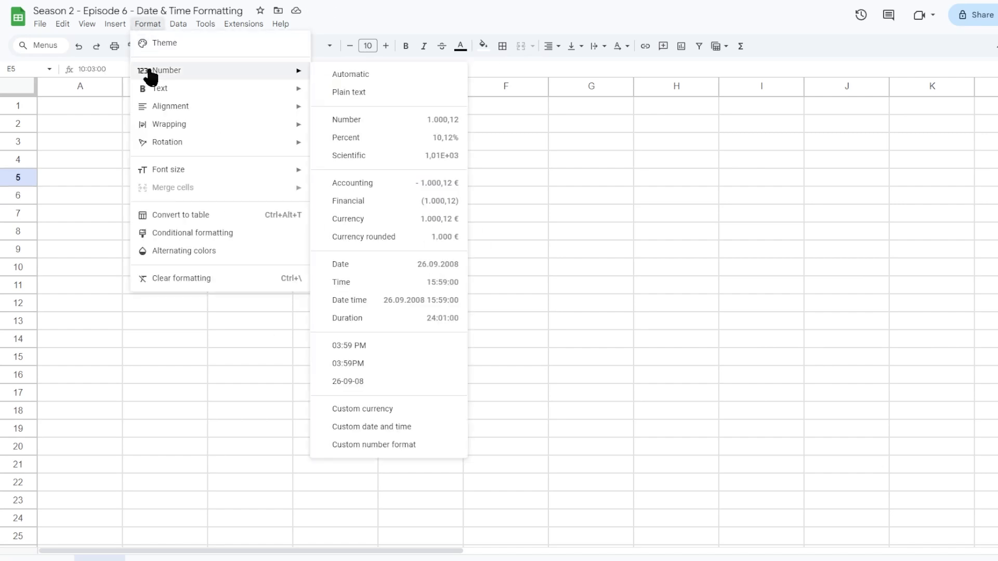
pyautogui.click(386, 427)
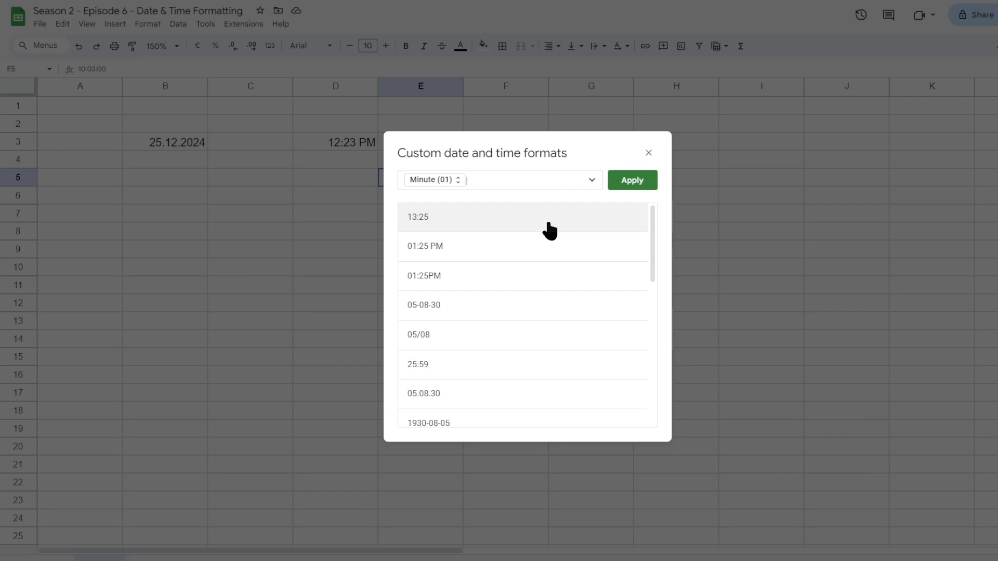
pyautogui.click(592, 180)
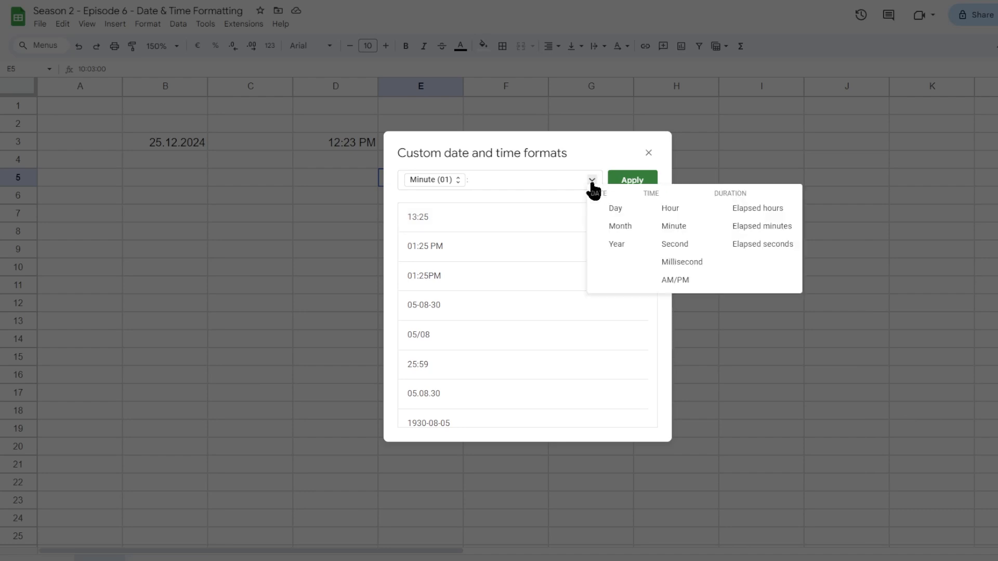
pyautogui.click(694, 239)
pyautogui.click(628, 186)
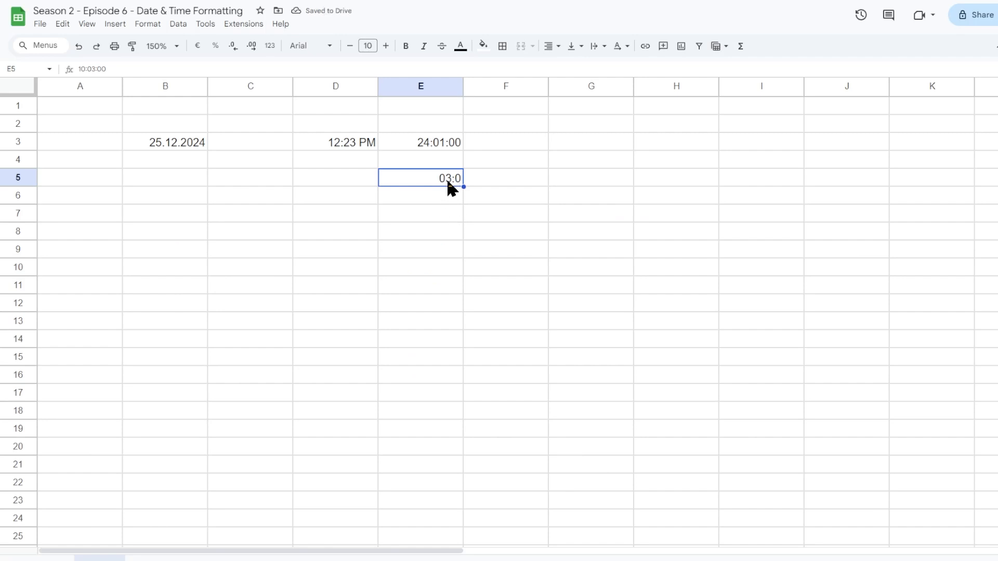
pyautogui.moveTo(147, 65); pyautogui.dragTo(24, 59)
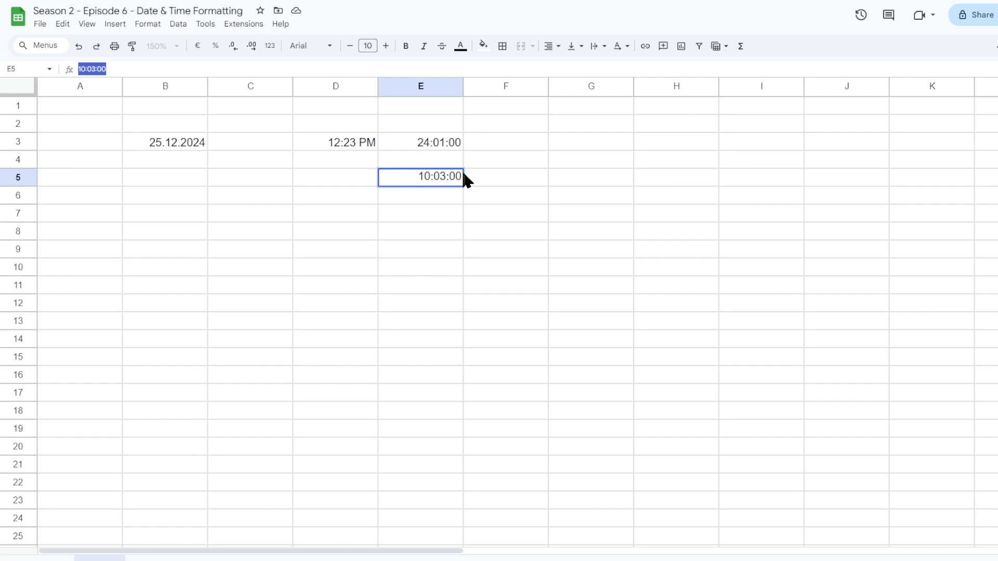
pyautogui.click(535, 182)
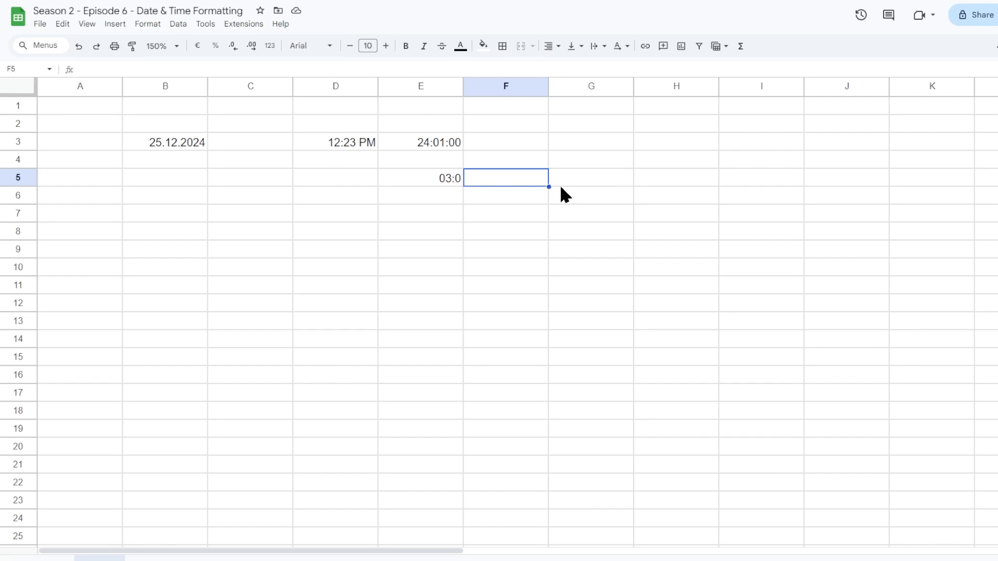
# Replace the time in cell E5 with 00:10:03 and check the cell's stored value.
pyautogui.click(413, 180)
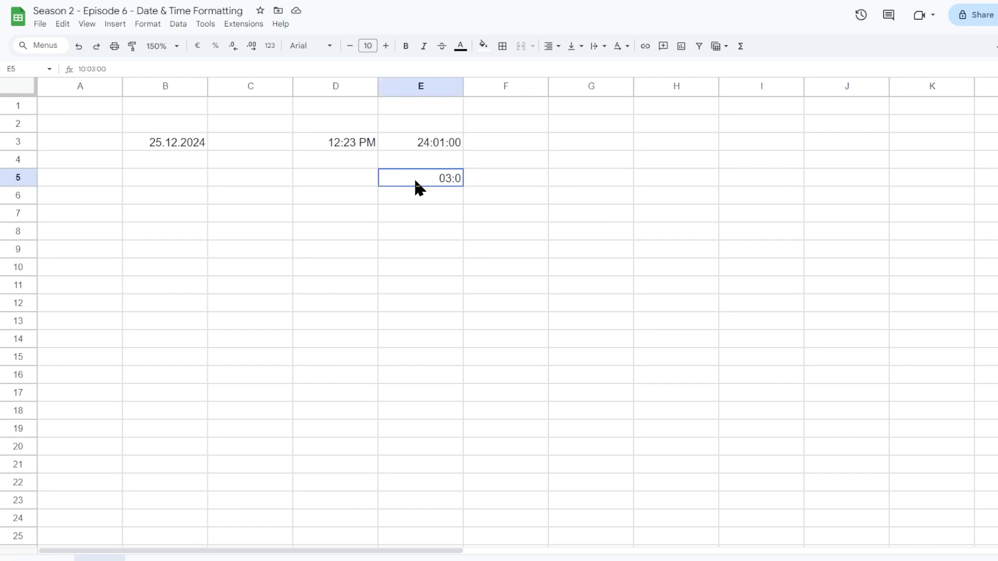
pyautogui.tripleClick(188, 71)
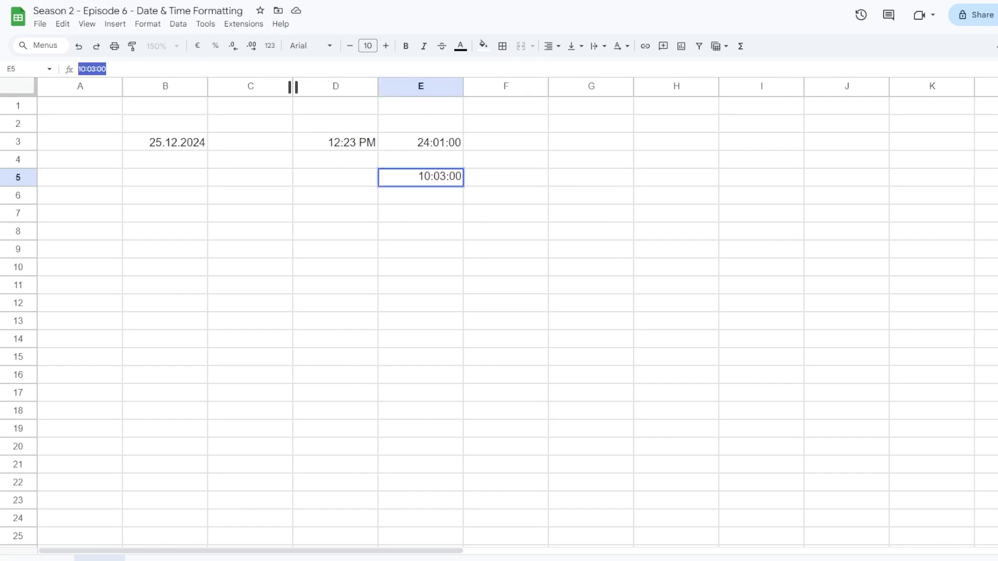
pyautogui.press('BackSpace')
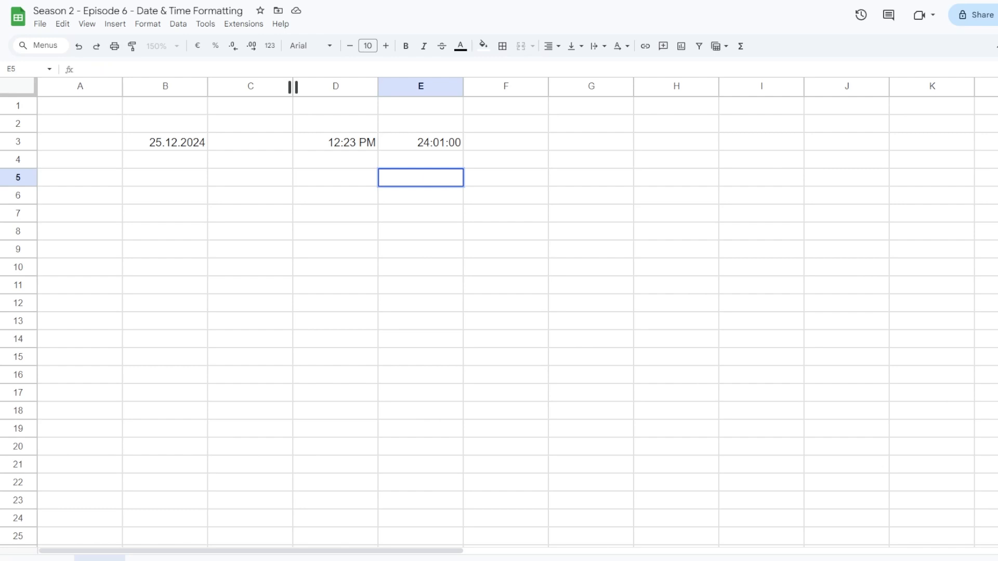
pyautogui.write('00:10:00')
pyautogui.press('Return')
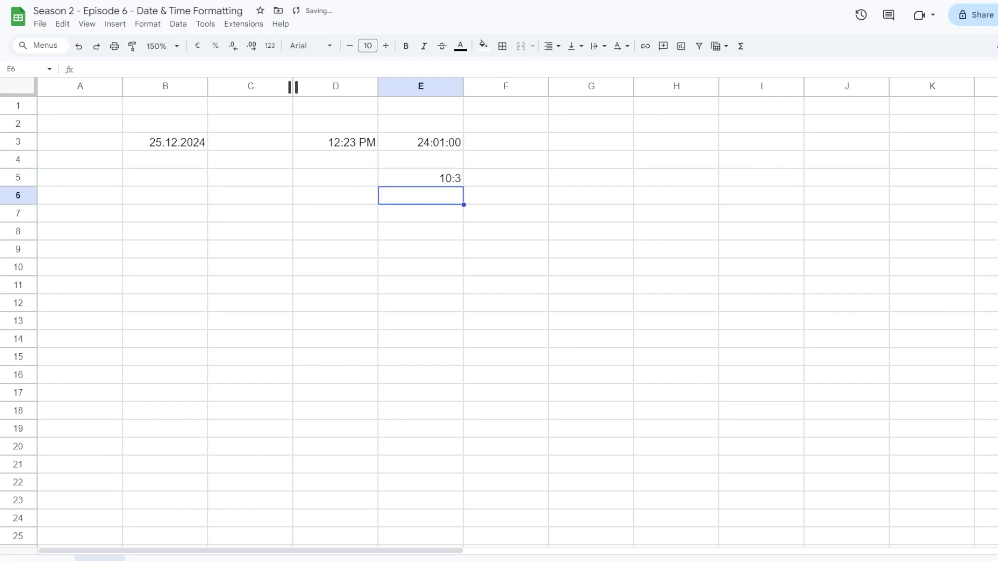
pyautogui.click(451, 181)
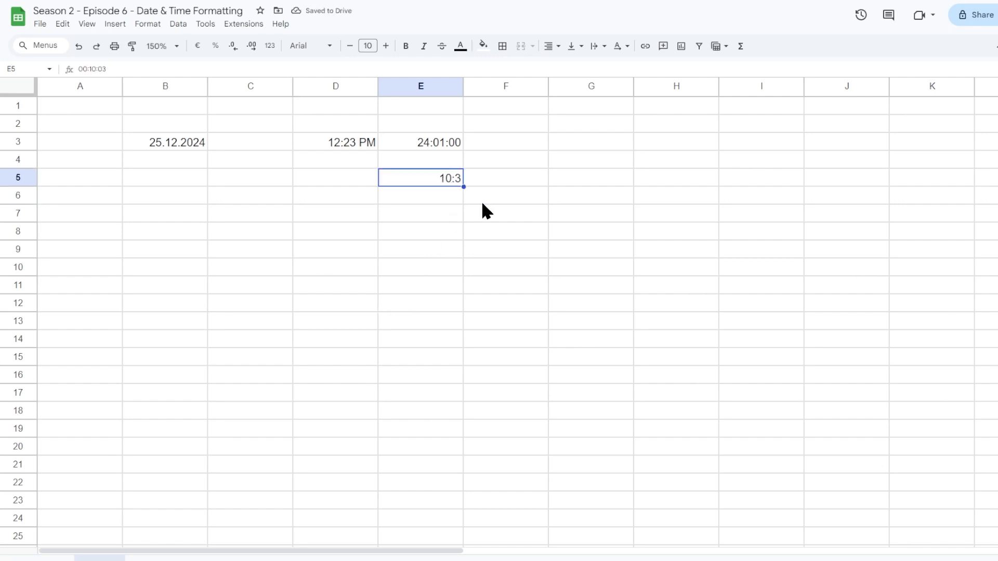
pyautogui.click(432, 200)
pyautogui.moveTo(394, 163); pyautogui.dragTo(434, 512)
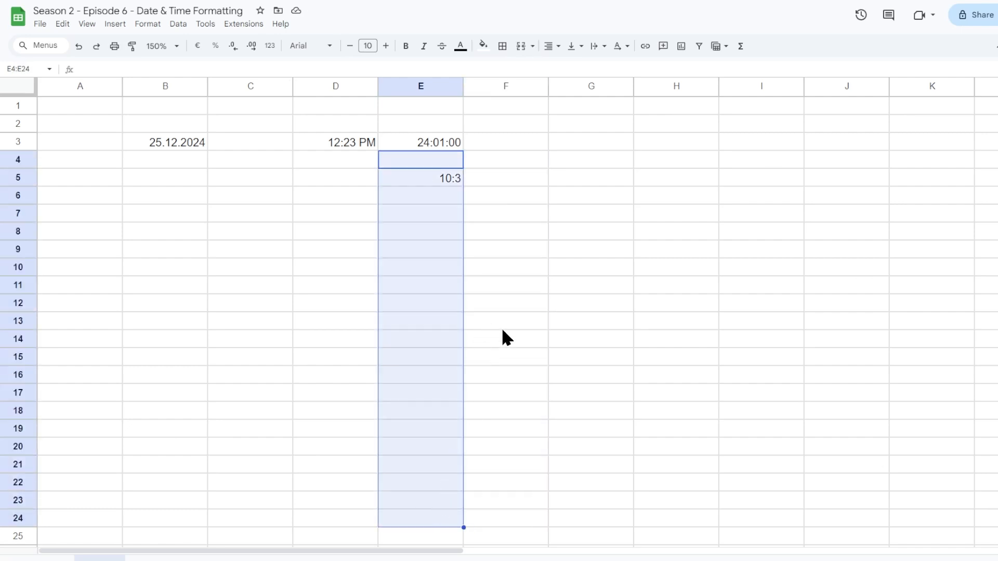
pyautogui.click(450, 353)
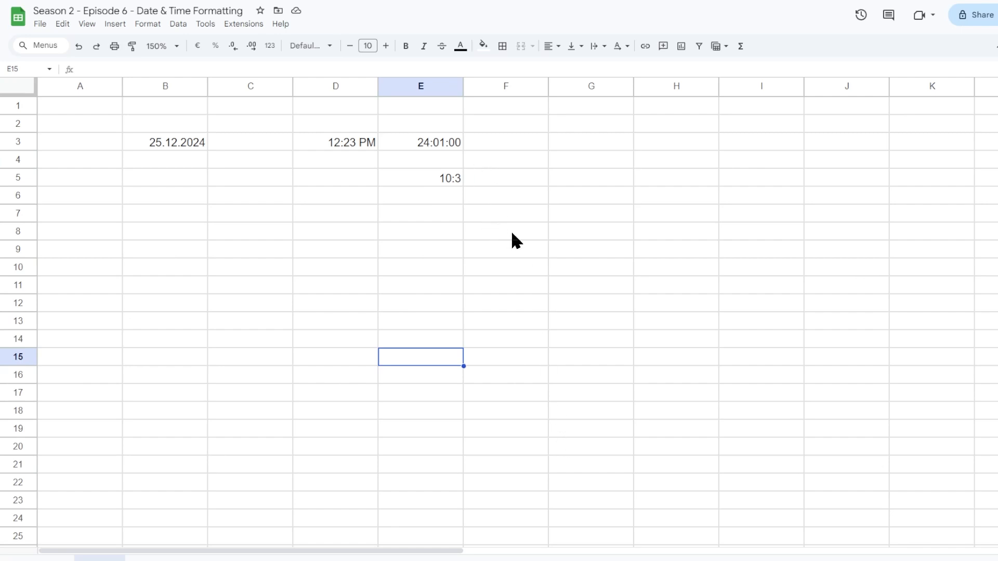
# Enter the time 10:03 in cell F5, beside the minutes-and-seconds entry.
pyautogui.click(509, 177)
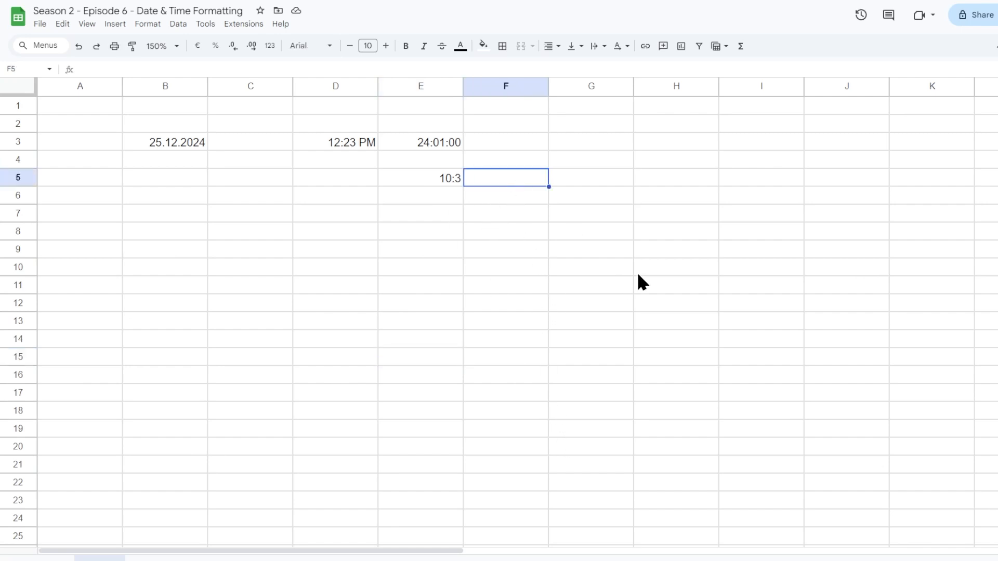
pyautogui.write('10:03')
pyautogui.press('Return')
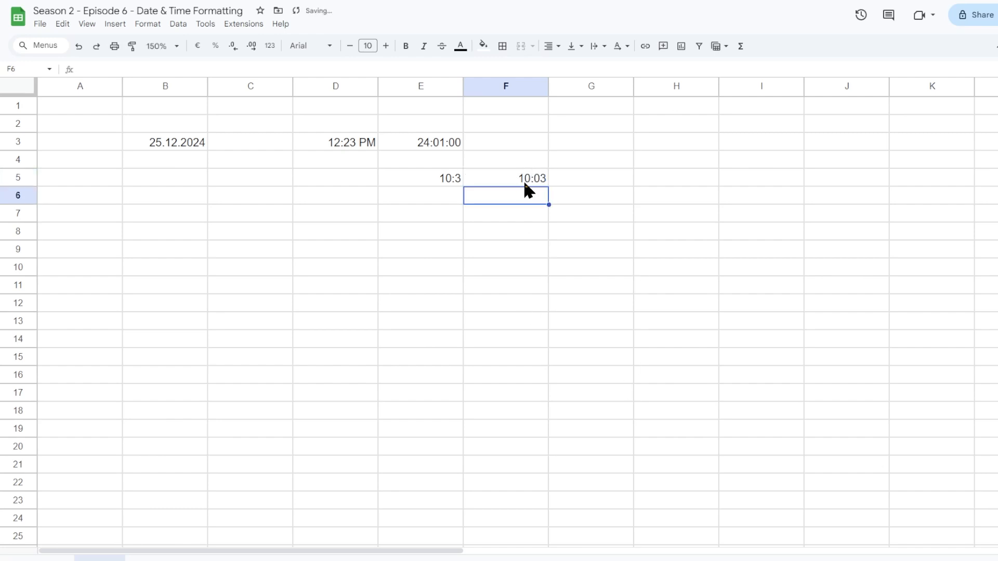
# Enter the formula =F5/60 in cell G5 to convert the hours-and-minutes value to minutes and seconds.
pyautogui.click(554, 178)
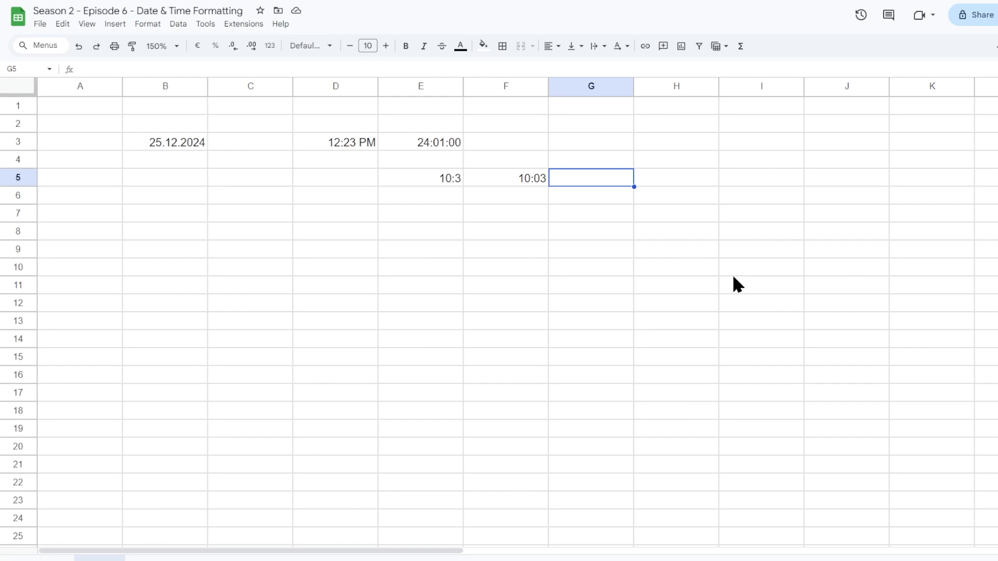
pyautogui.write('=')
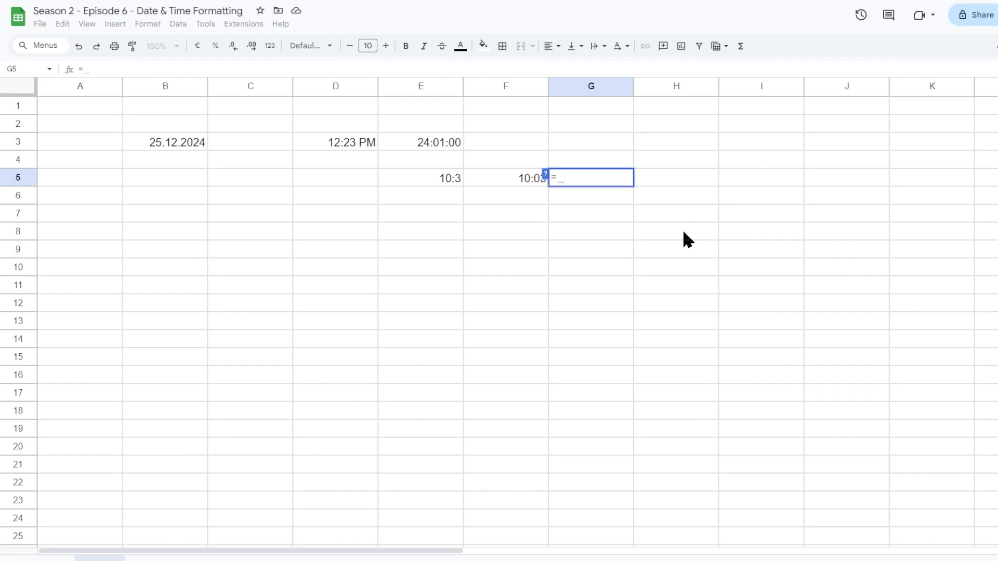
pyautogui.click(523, 179)
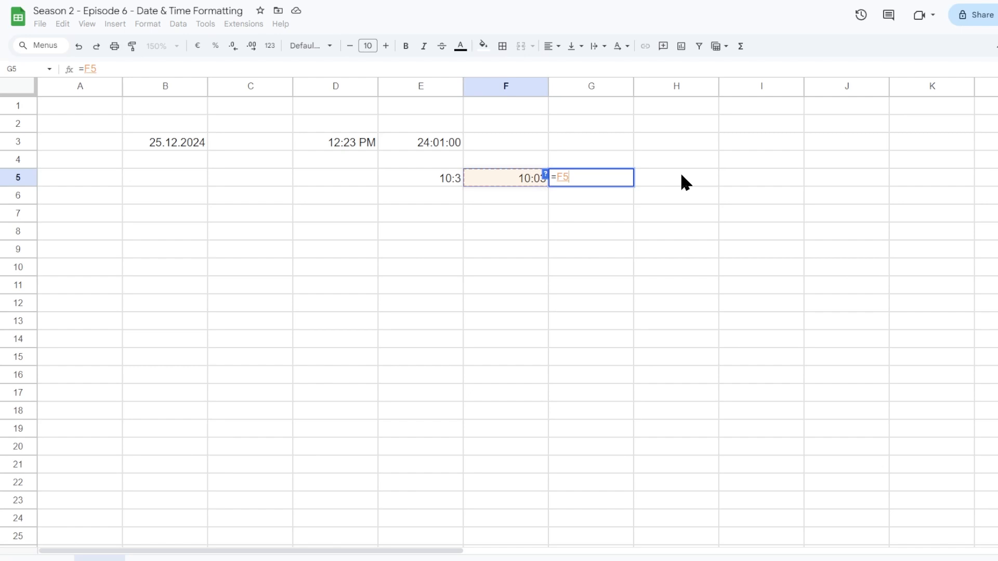
pyautogui.write('/60')
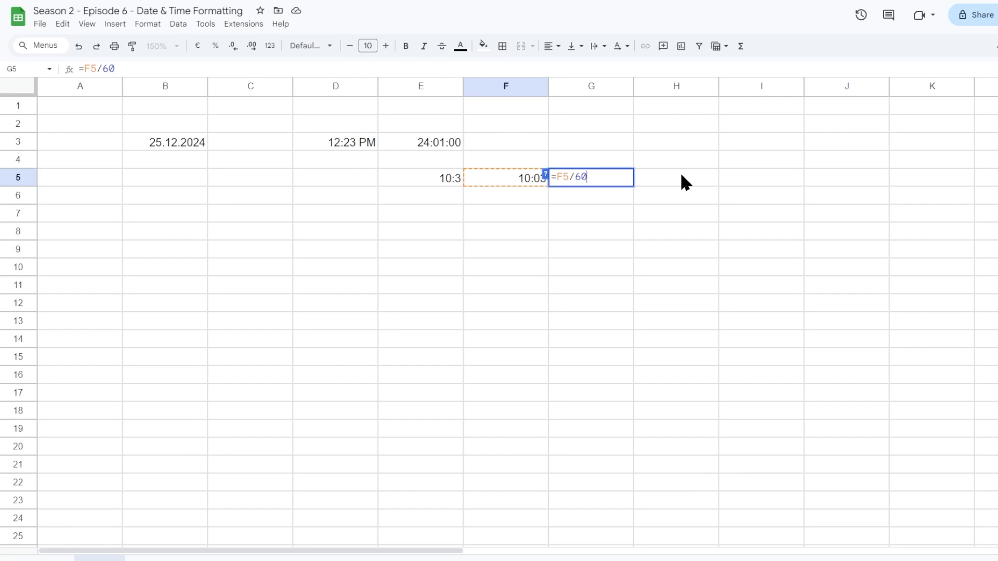
pyautogui.press('Return')
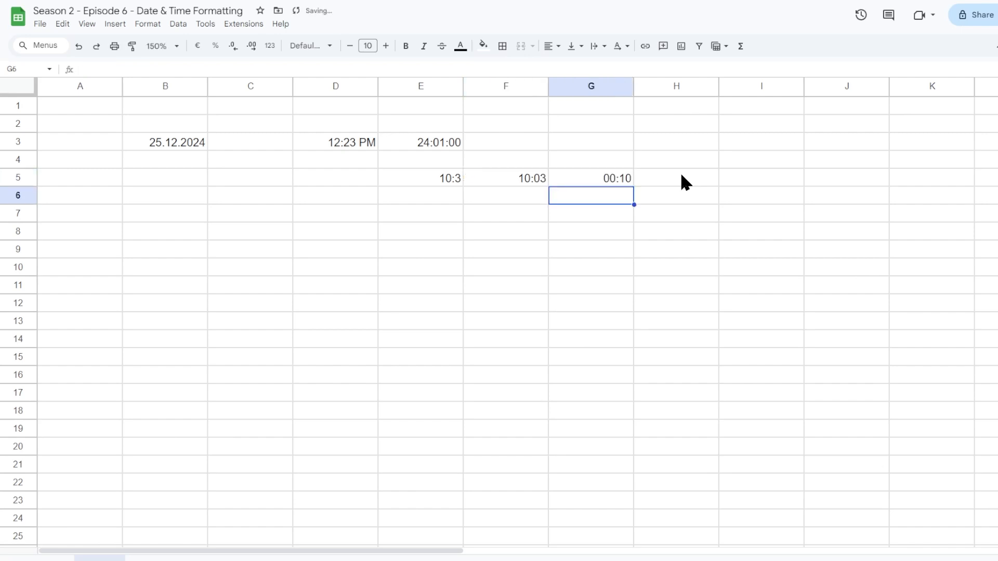
# Apply the Duration number format to the formula result in cell G5.
pyautogui.click(626, 176)
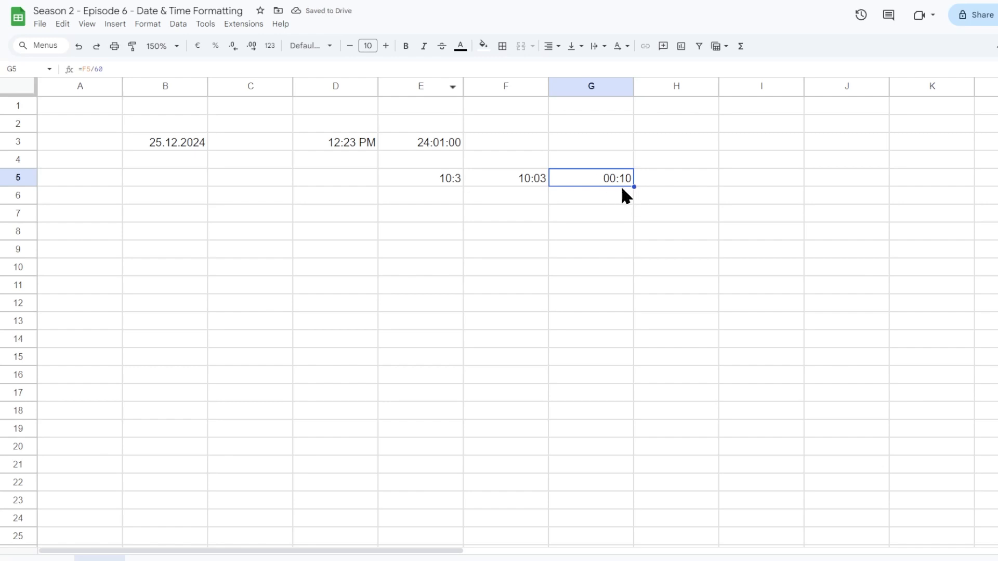
pyautogui.click(150, 25)
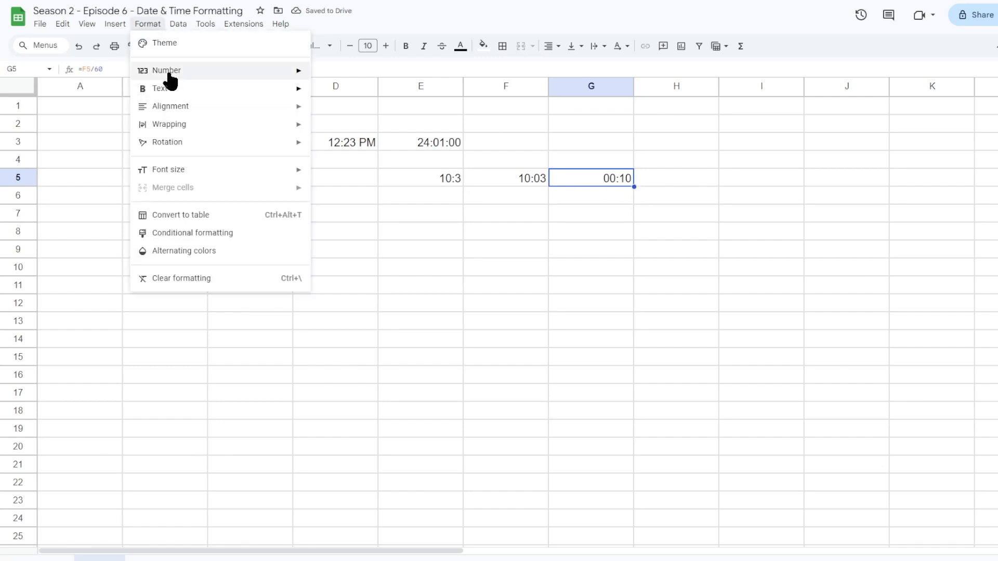
pyautogui.moveTo(192, 79)
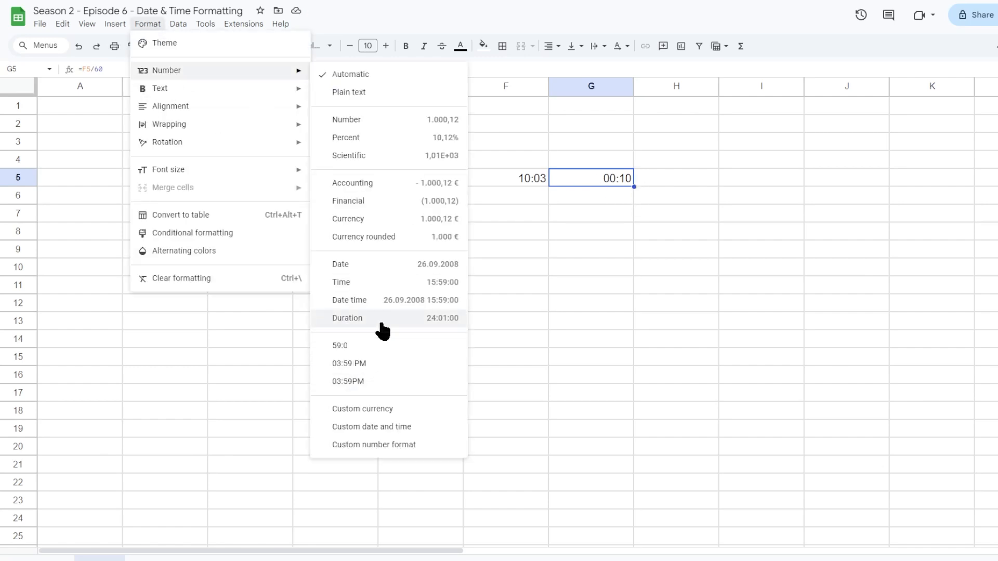
pyautogui.click(384, 321)
pyautogui.click(626, 202)
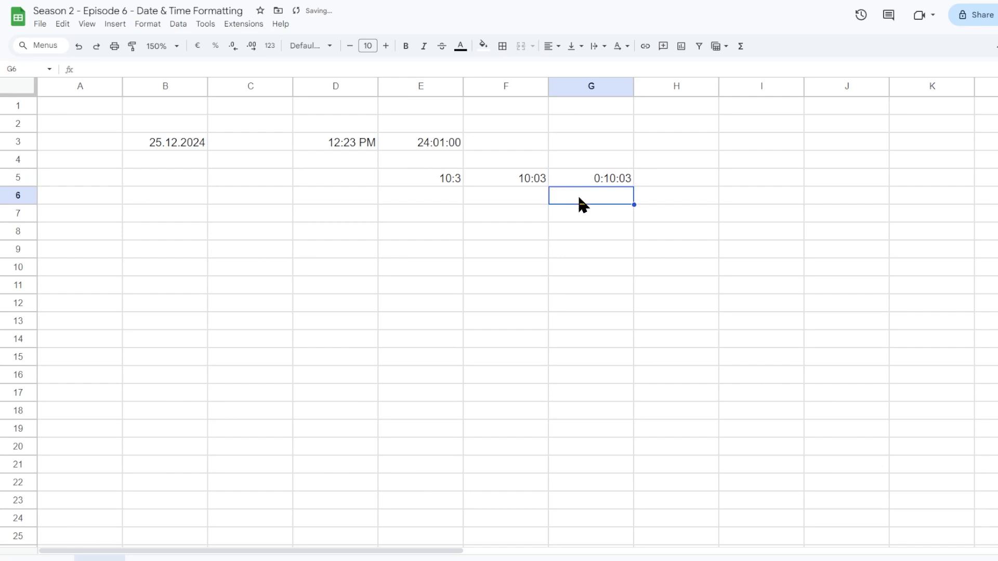